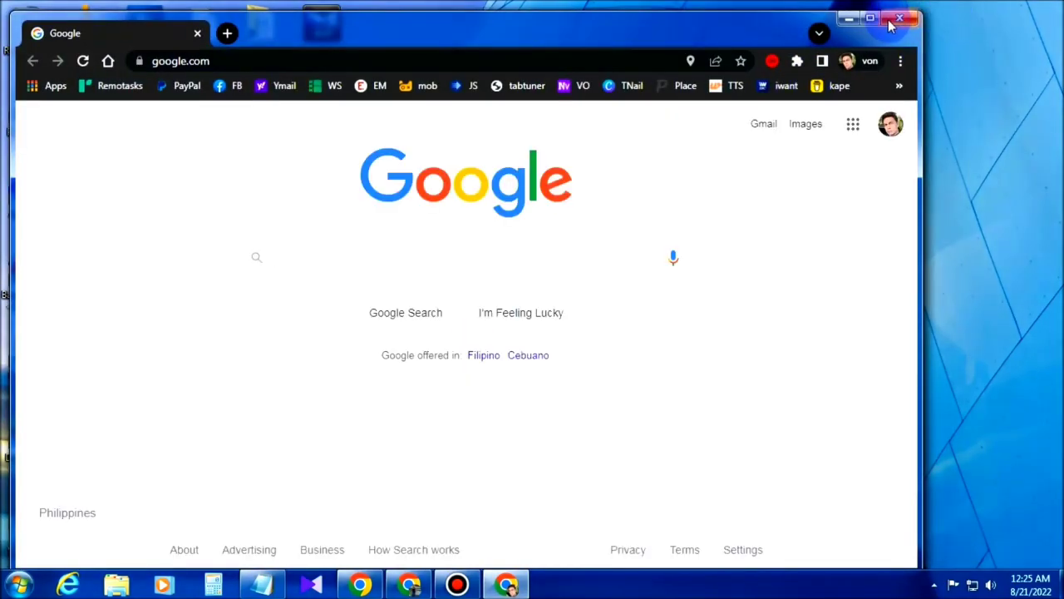
- Maximize the browser window and open the bookmarked remove.bg upload page
left_click(879, 23)
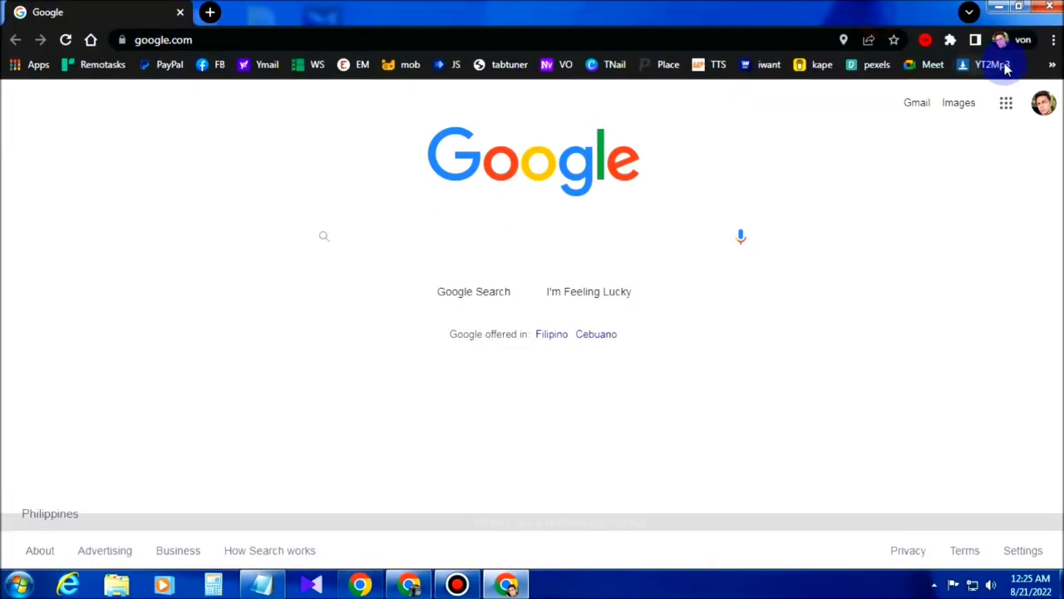
left_click(1052, 64)
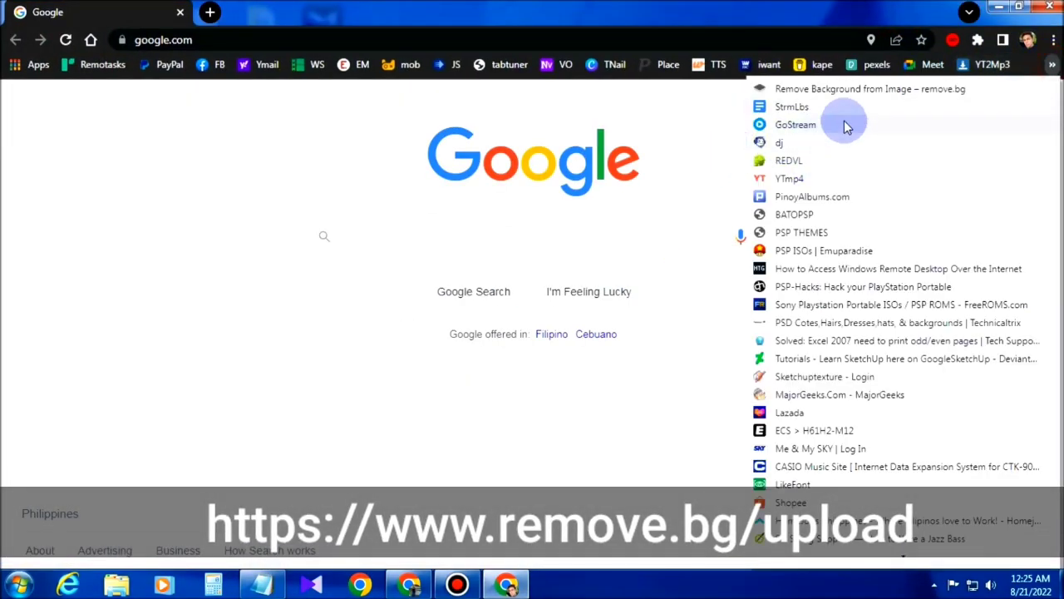
left_click(860, 88)
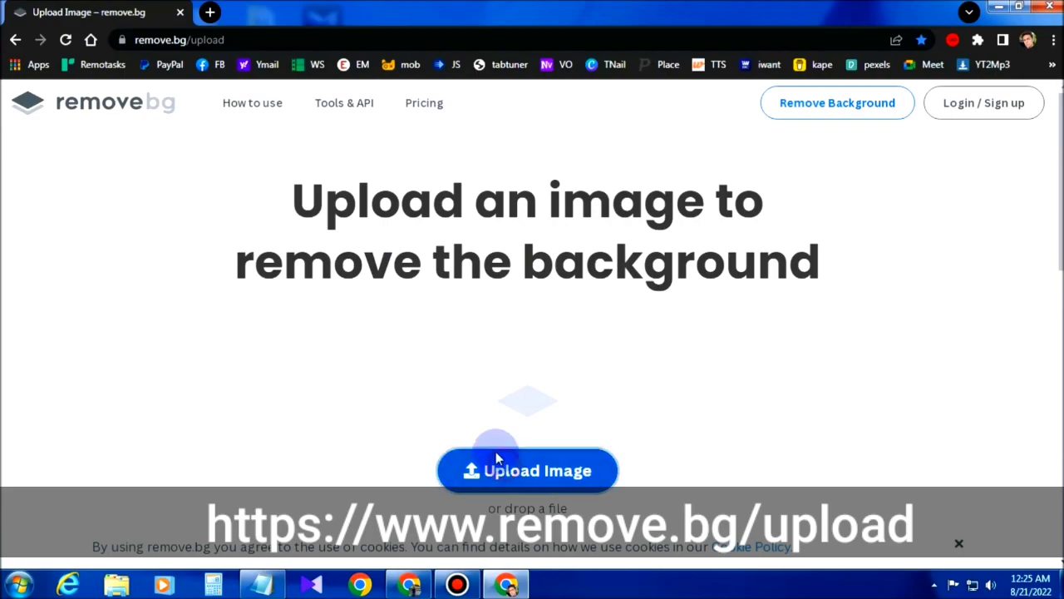
- Upload the portrait photo from Downloads, download the background-removed preview image at 433 × 577, and close the browser
left_click(476, 469)
left_click_drag(522, 205, 530, 308)
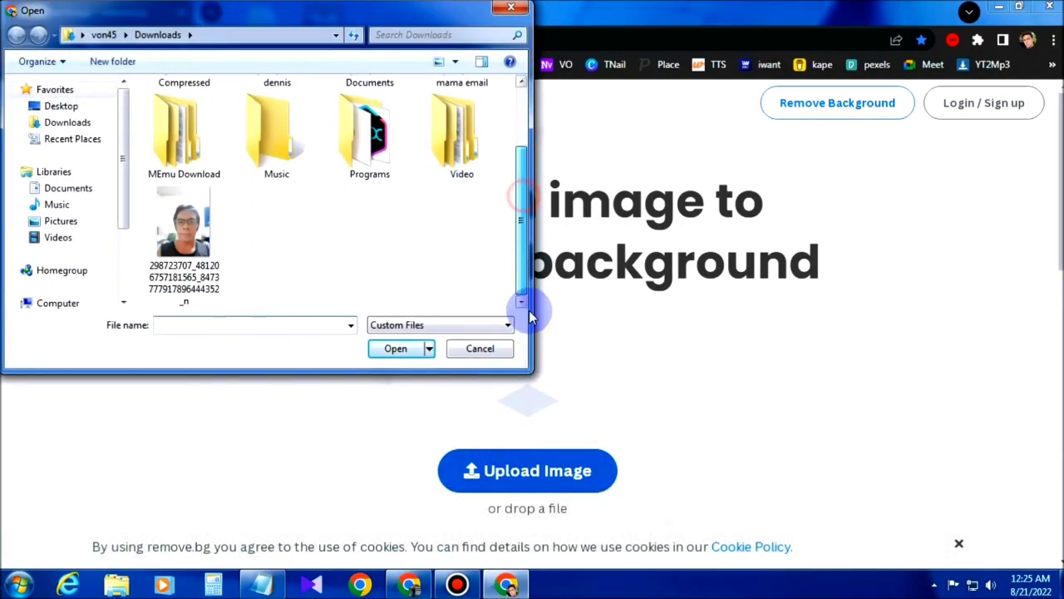
left_click(186, 241)
left_click(393, 347)
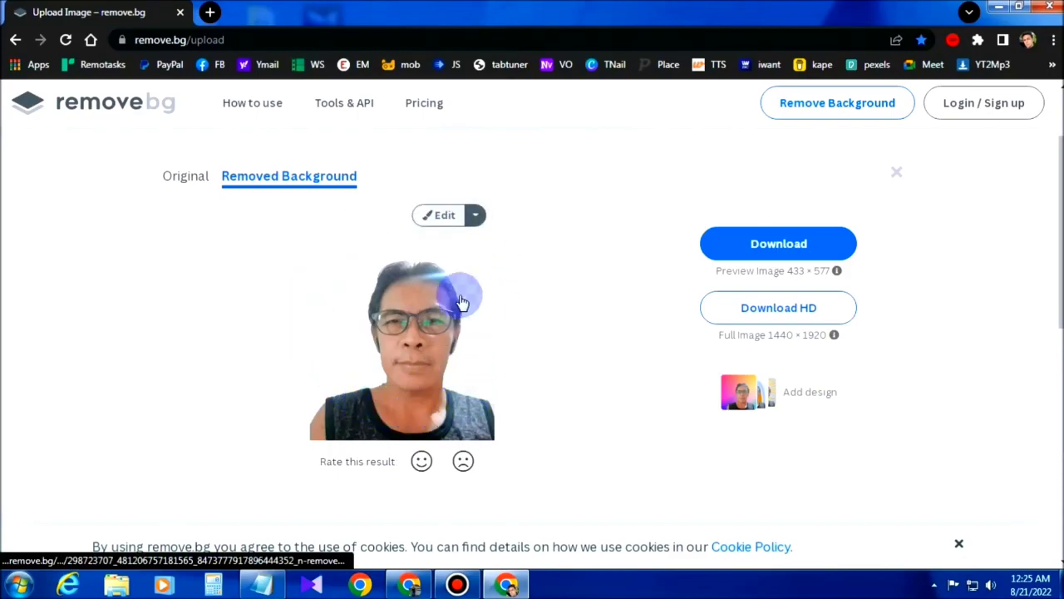
left_click(809, 247)
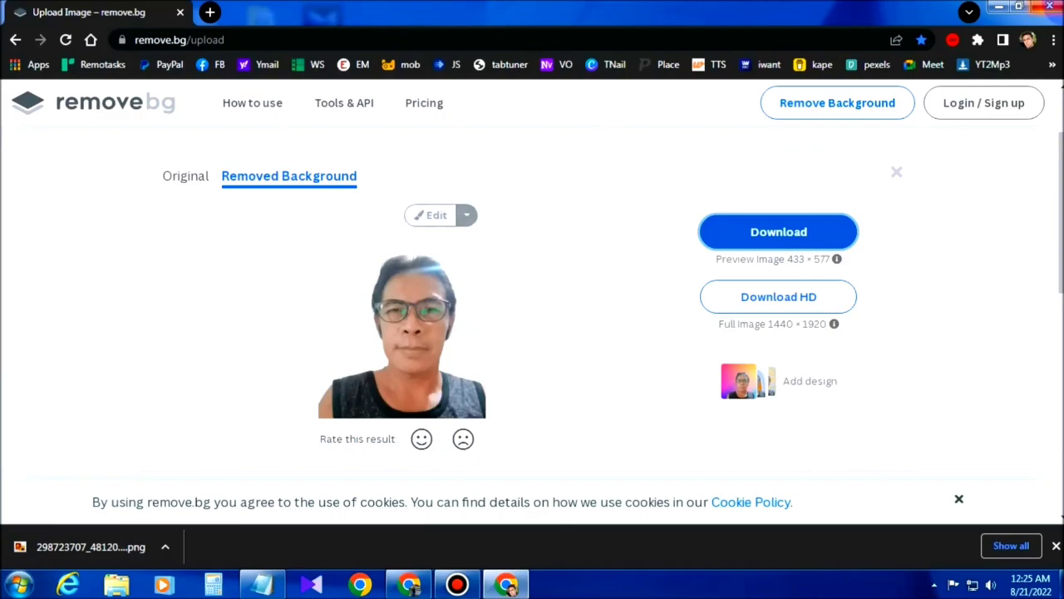
left_click(1049, 6)
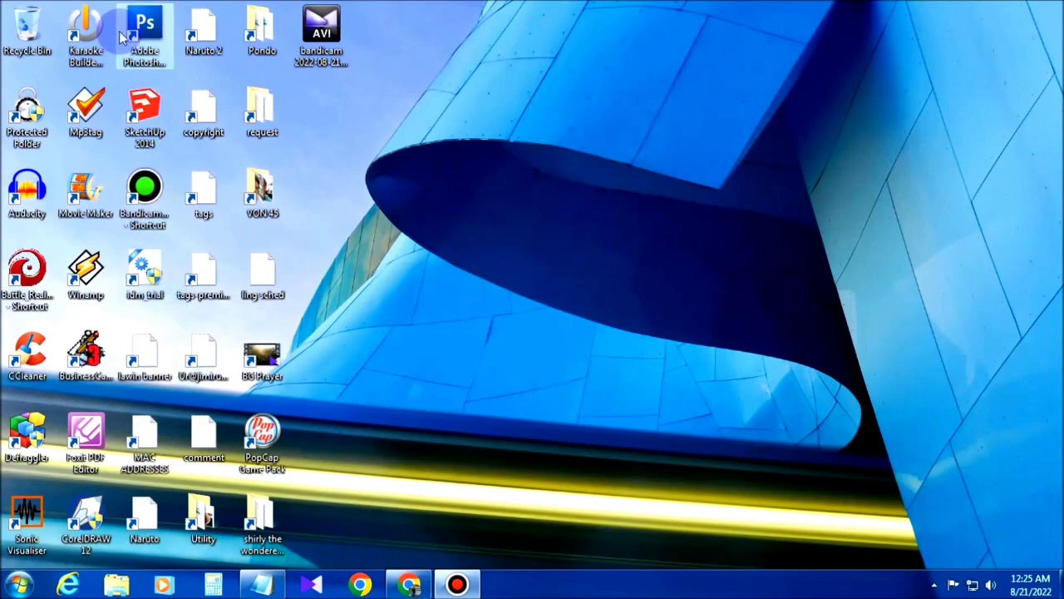
- Switch to Adobe Photoshop and open the background-removed portrait PNG from the Downloads folder
double_click(145, 27)
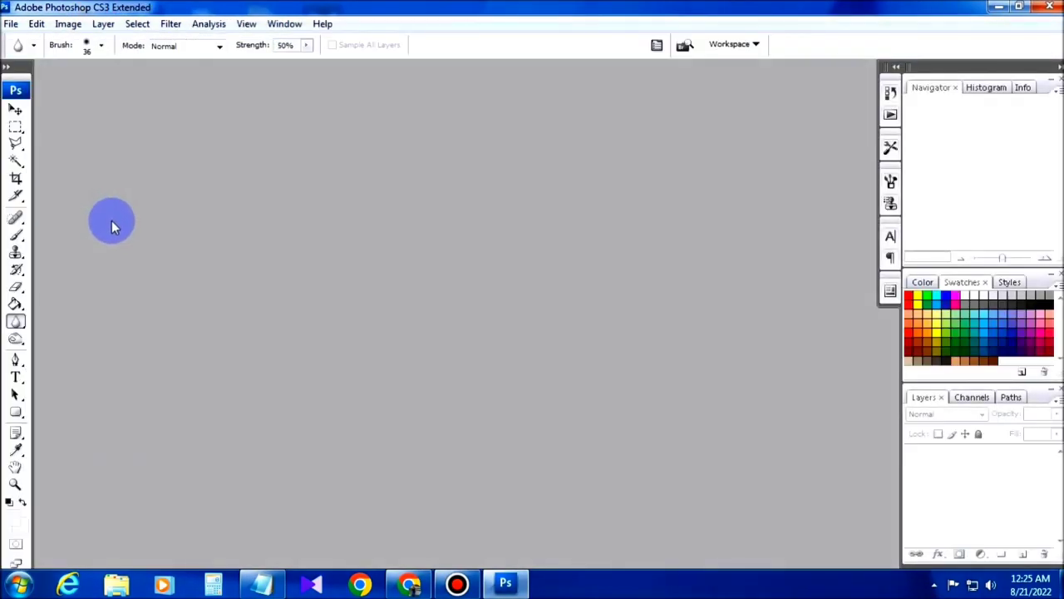
left_click(10, 24)
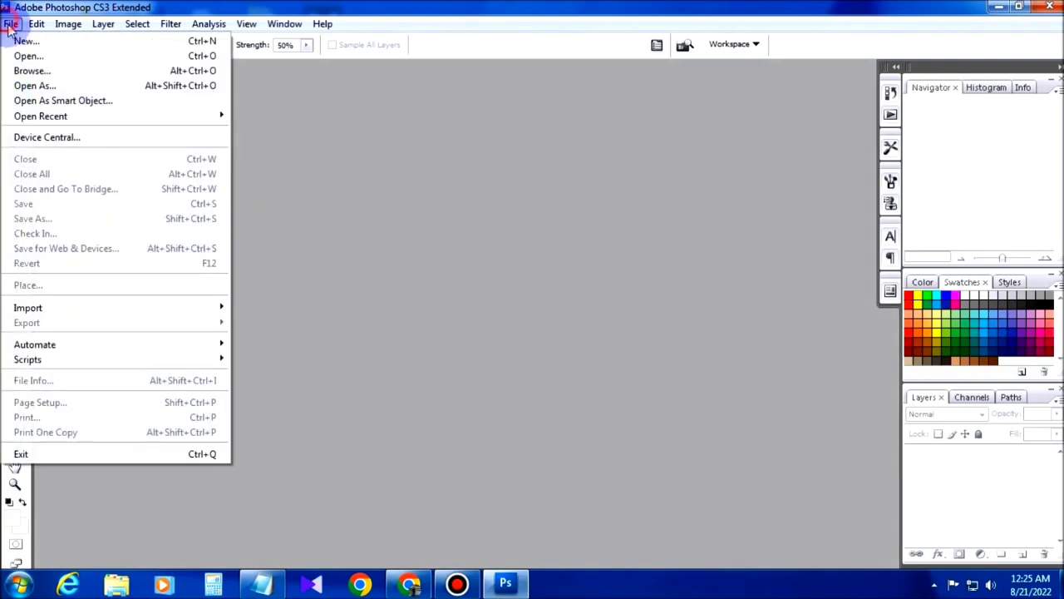
left_click(41, 60)
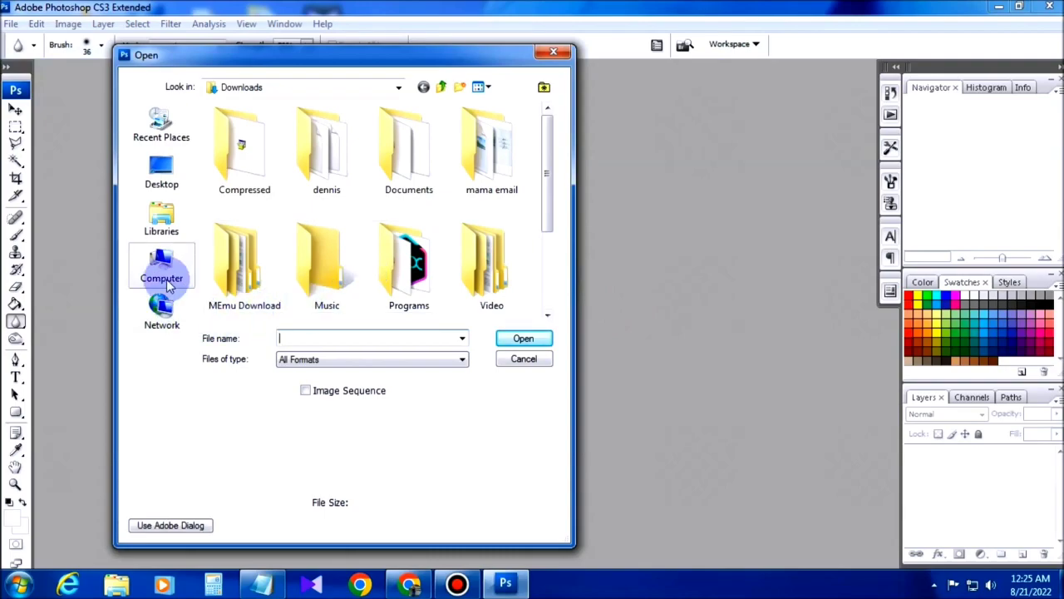
left_click_drag(544, 205, 549, 289)
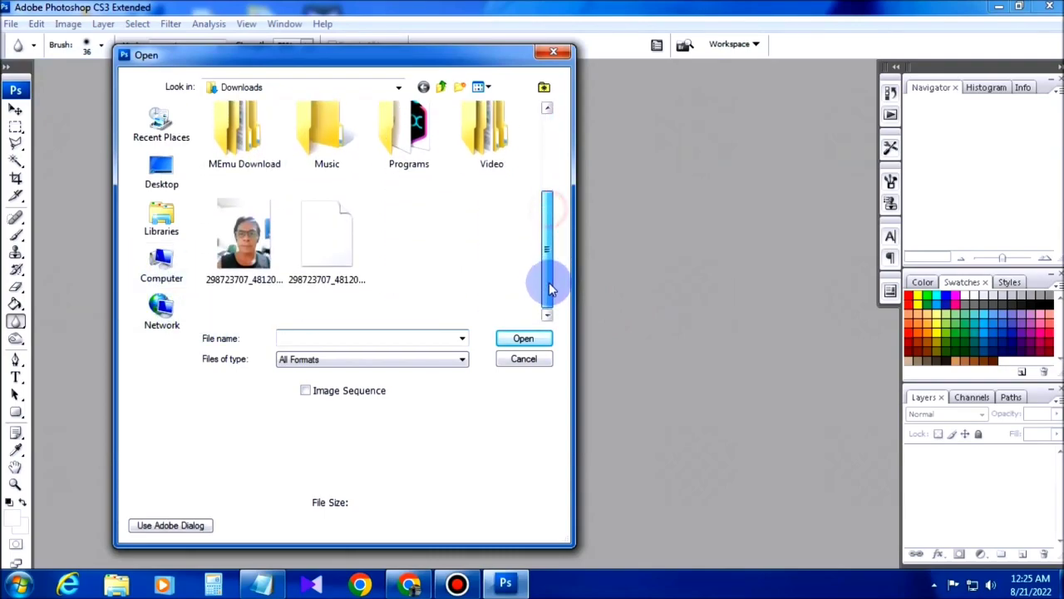
left_click(341, 258)
left_click(515, 341)
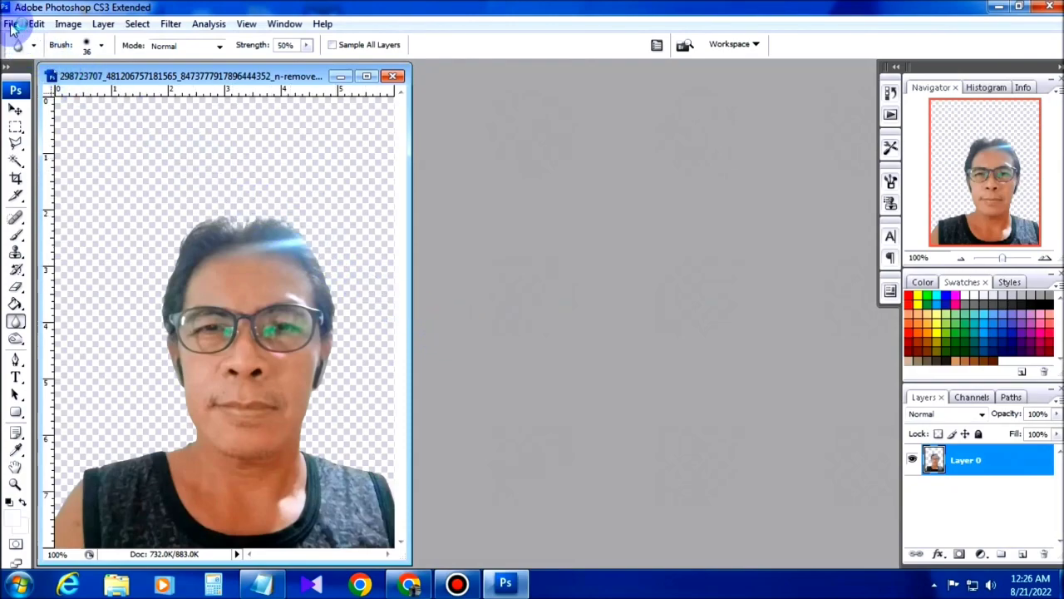
- Apply Auto Levels to the cut-out portrait
left_click(67, 23)
mouse_move(127, 65)
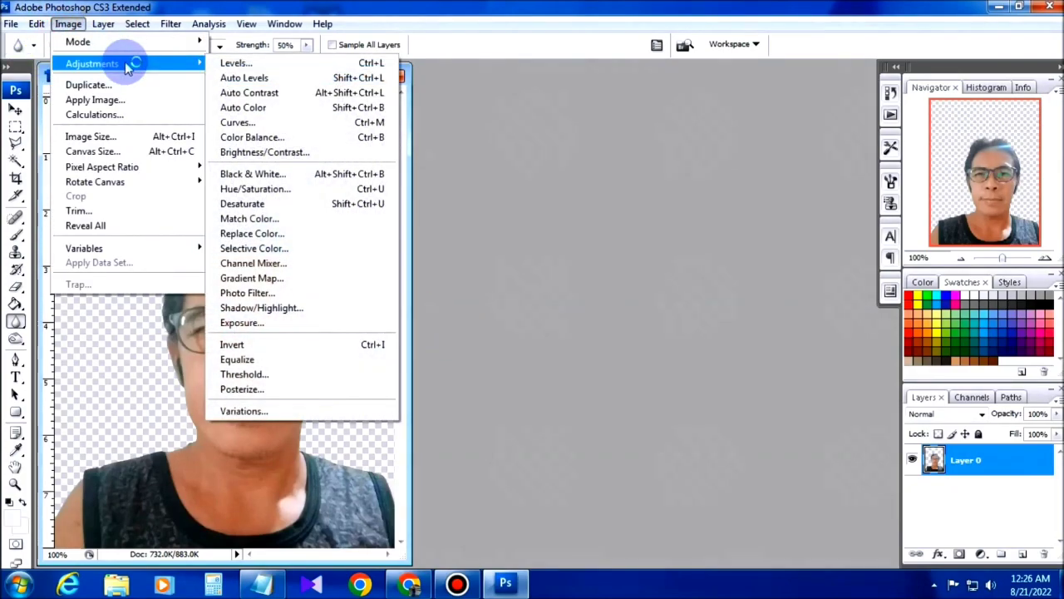
left_click(284, 80)
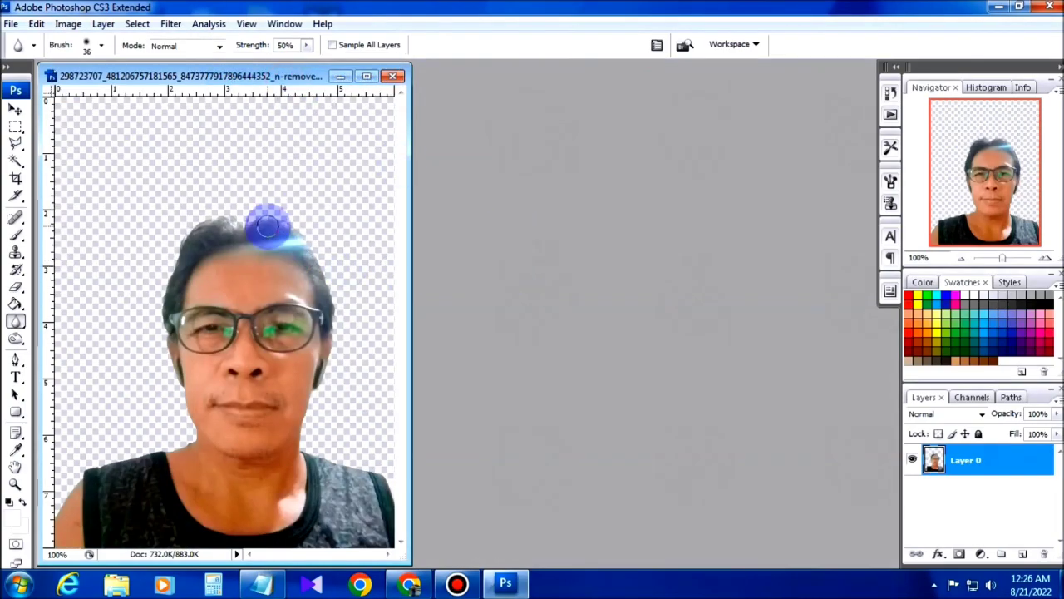
- Browse in the Open dialog to the "adobe formal attire individual" folder under Backup > Installer on the TERRA (F:) drive
left_click(11, 24)
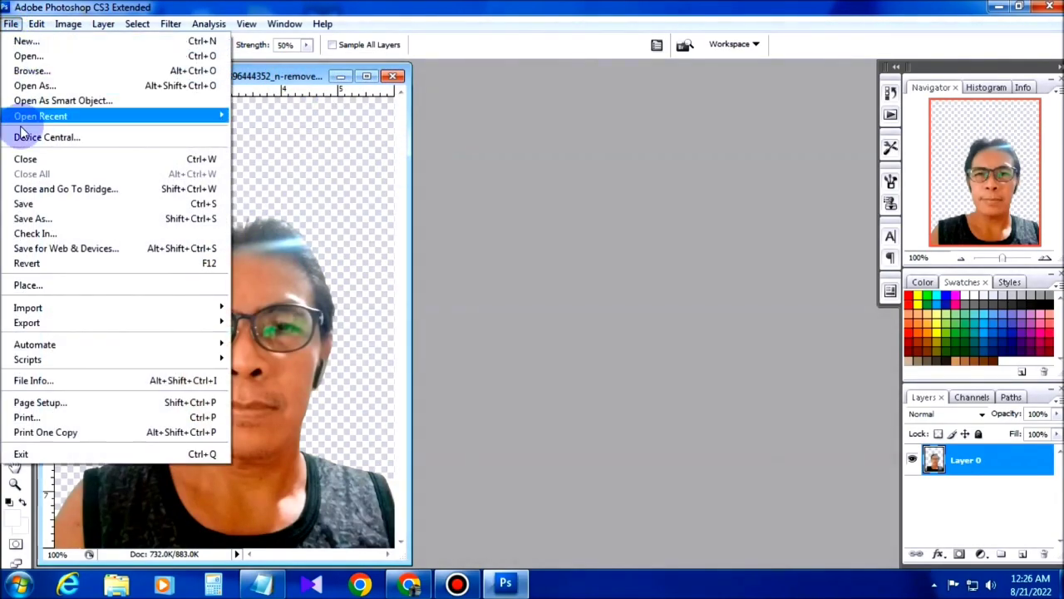
left_click(28, 56)
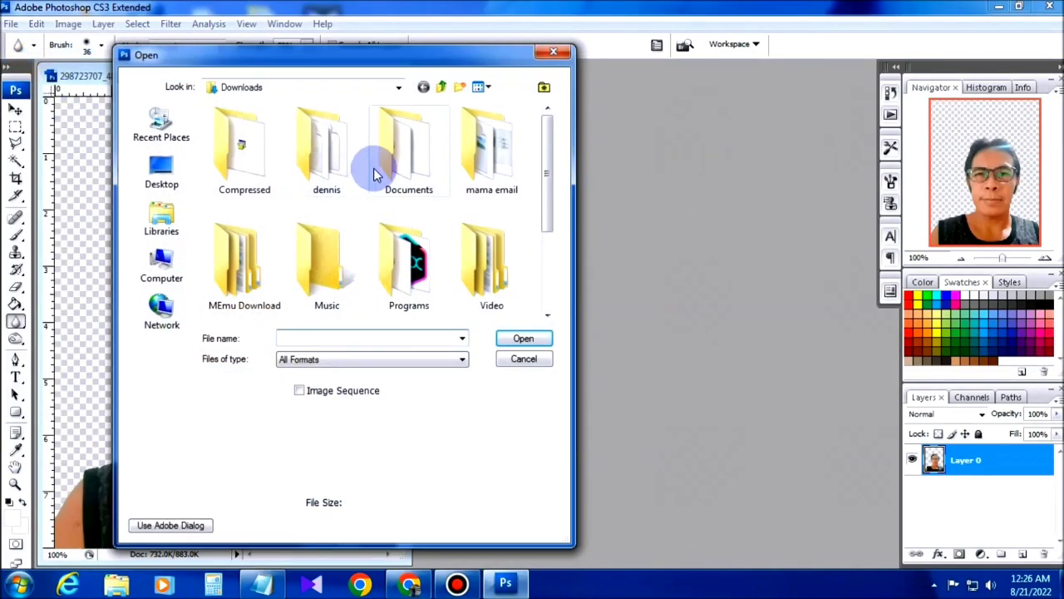
left_click(161, 268)
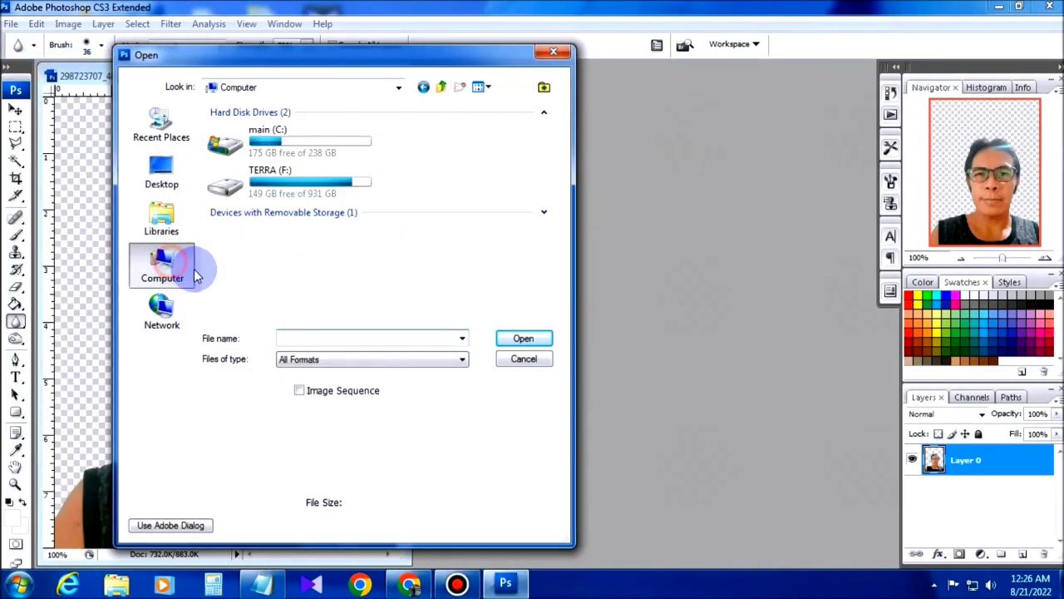
double_click(315, 193)
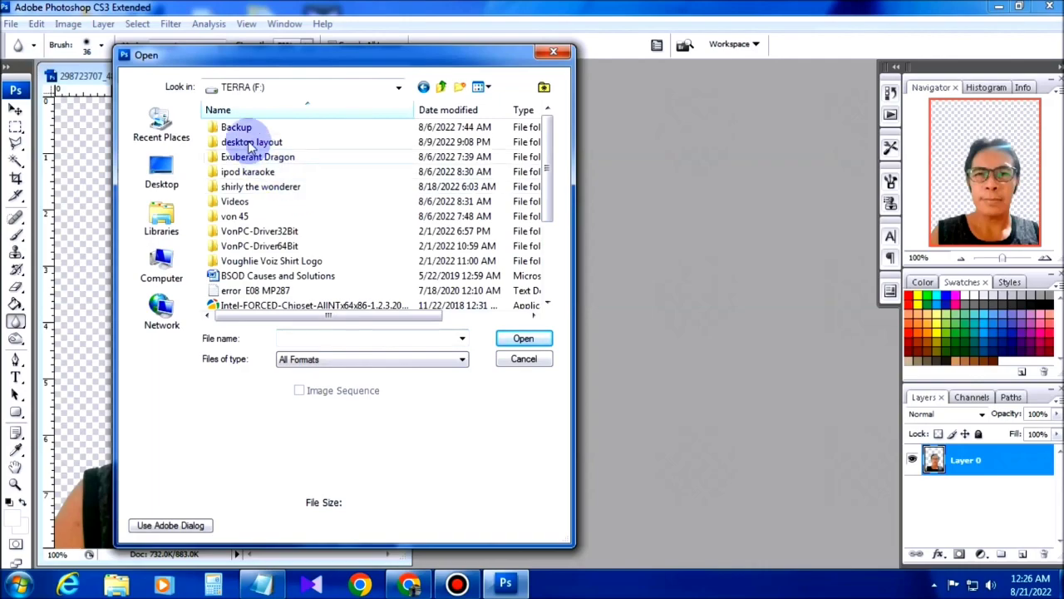
double_click(237, 127)
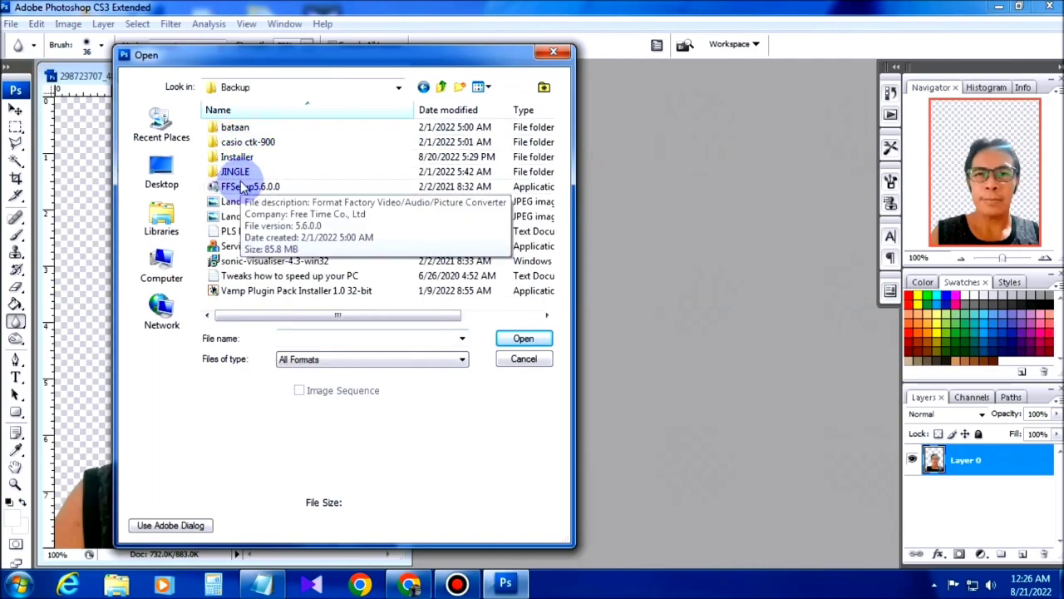
double_click(240, 157)
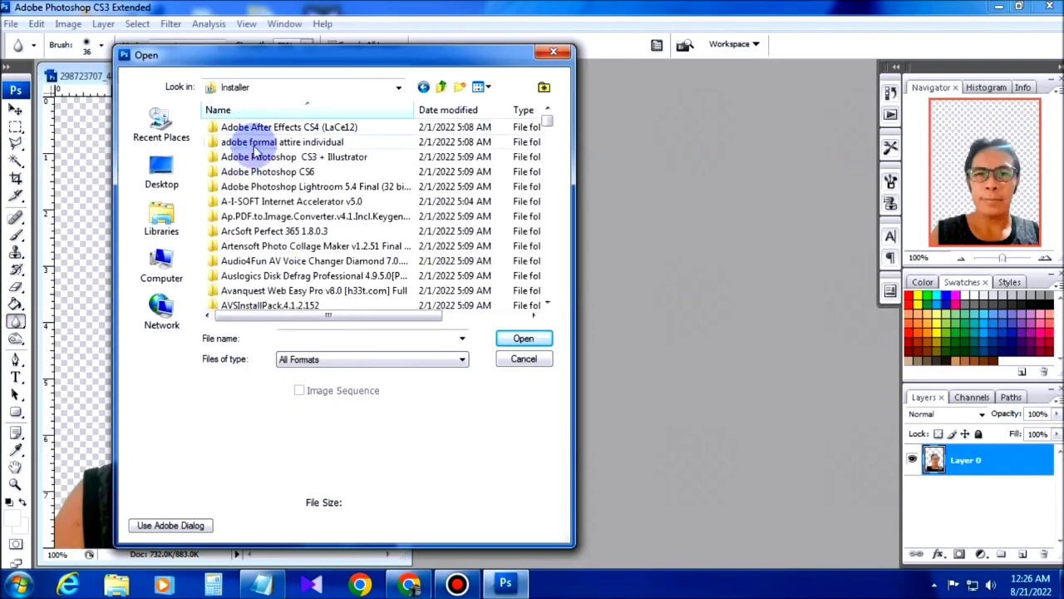
double_click(258, 143)
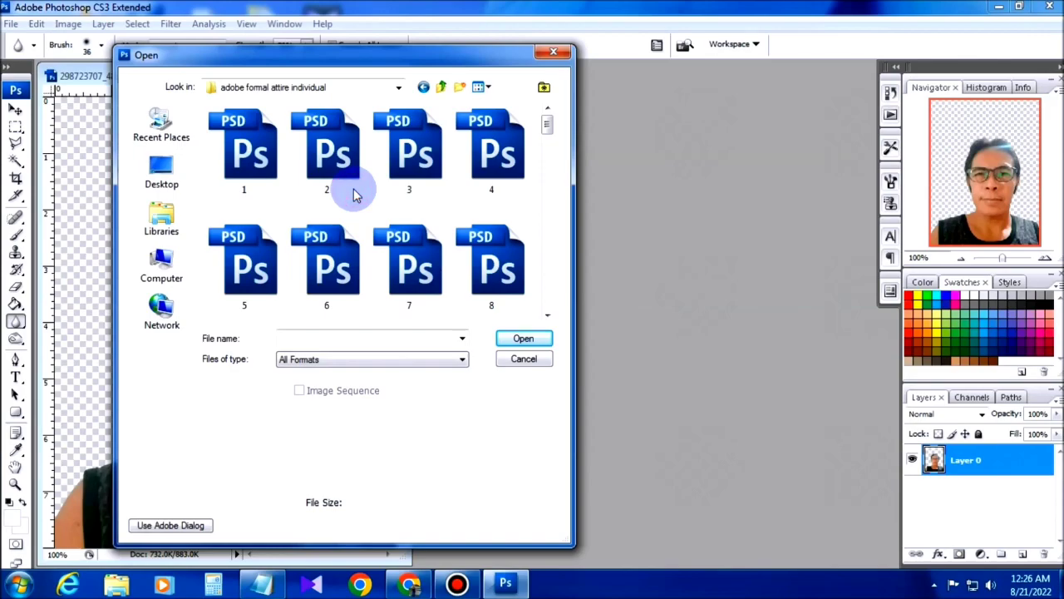
- Preview several attire templates and open 3.psd, the blue shirt with a dark patterned tie
left_click(344, 163)
left_click(408, 167)
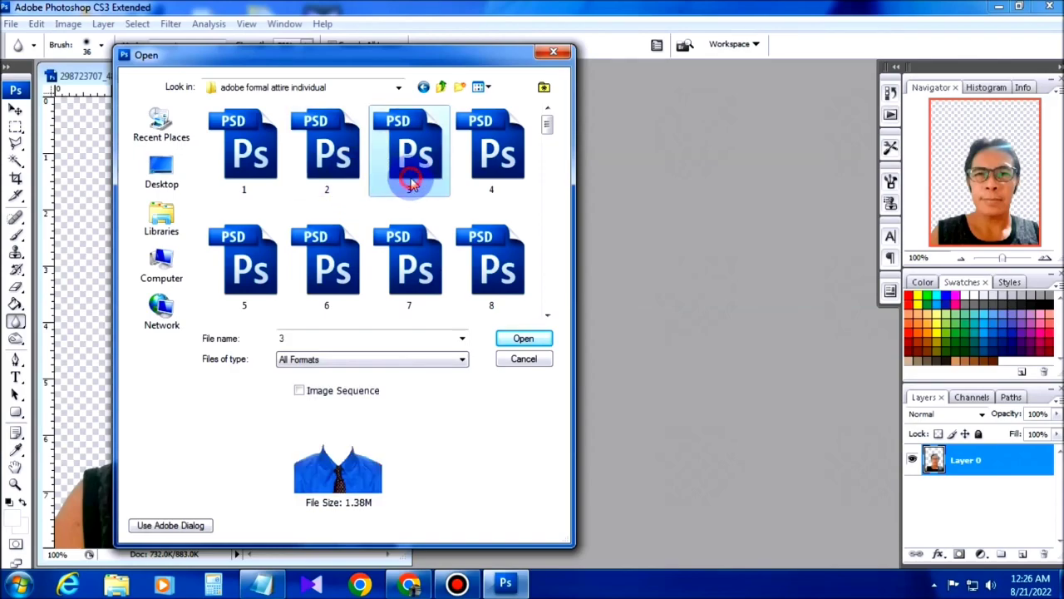
left_click(511, 182)
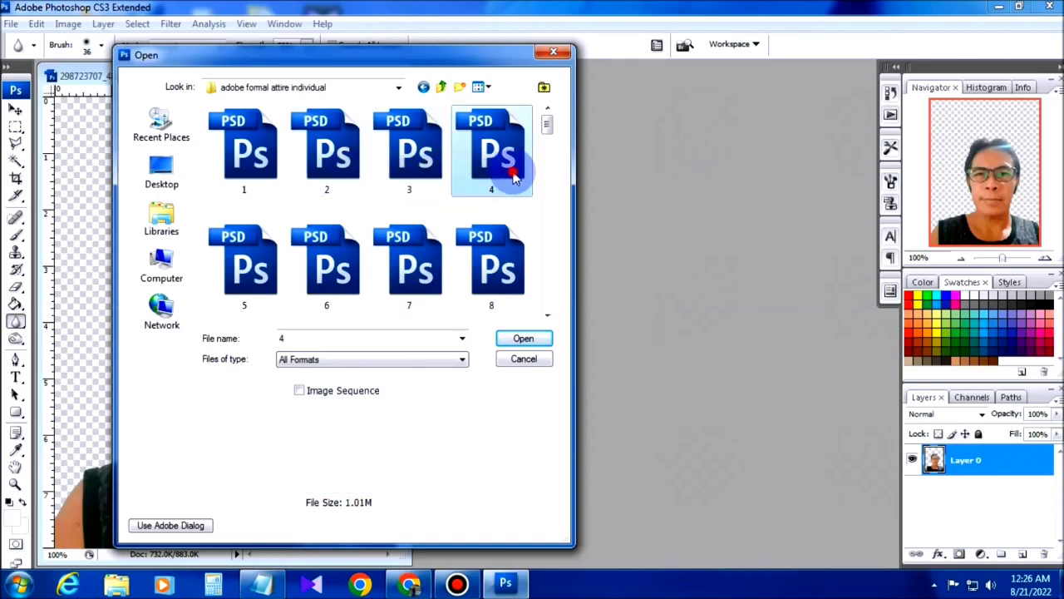
left_click(262, 285)
left_click(404, 157)
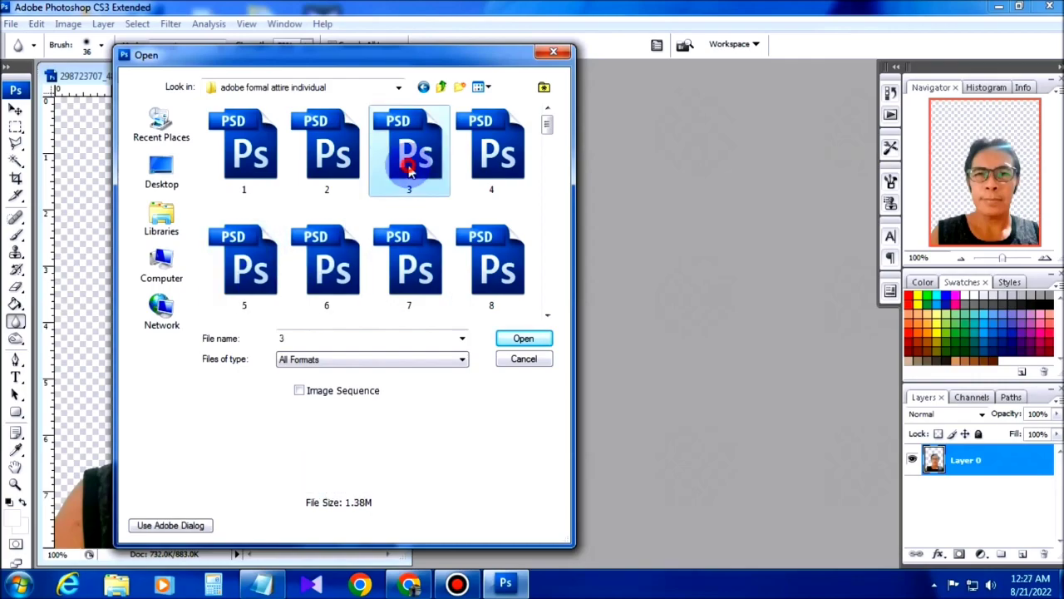
left_click(534, 345)
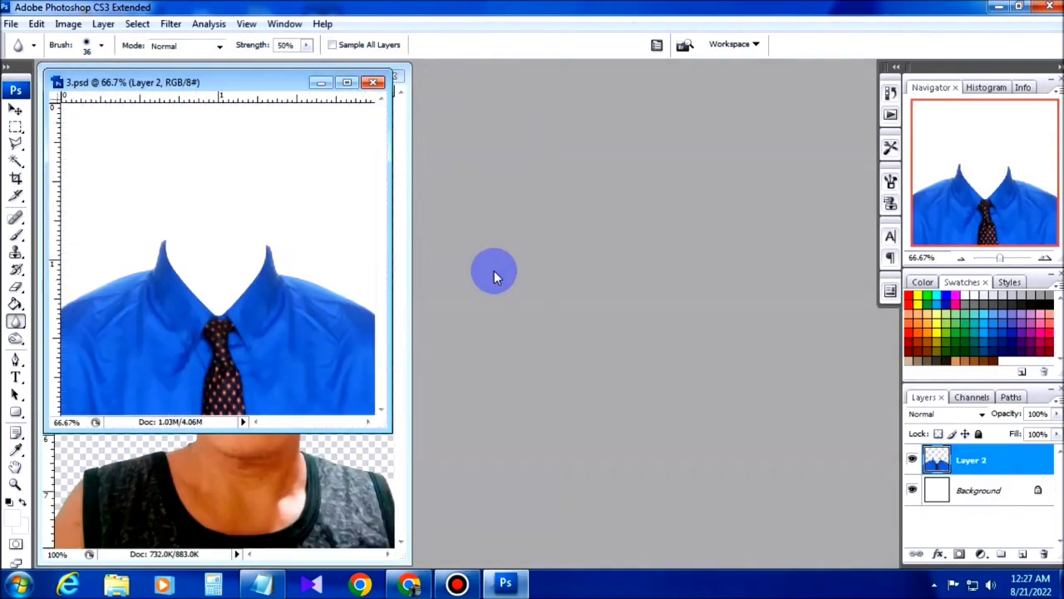
- Place 3.psd beside the portrait, copy its shirt layer onto the portrait with the Move tool, and close 3.psd
left_click_drag(241, 82, 657, 218)
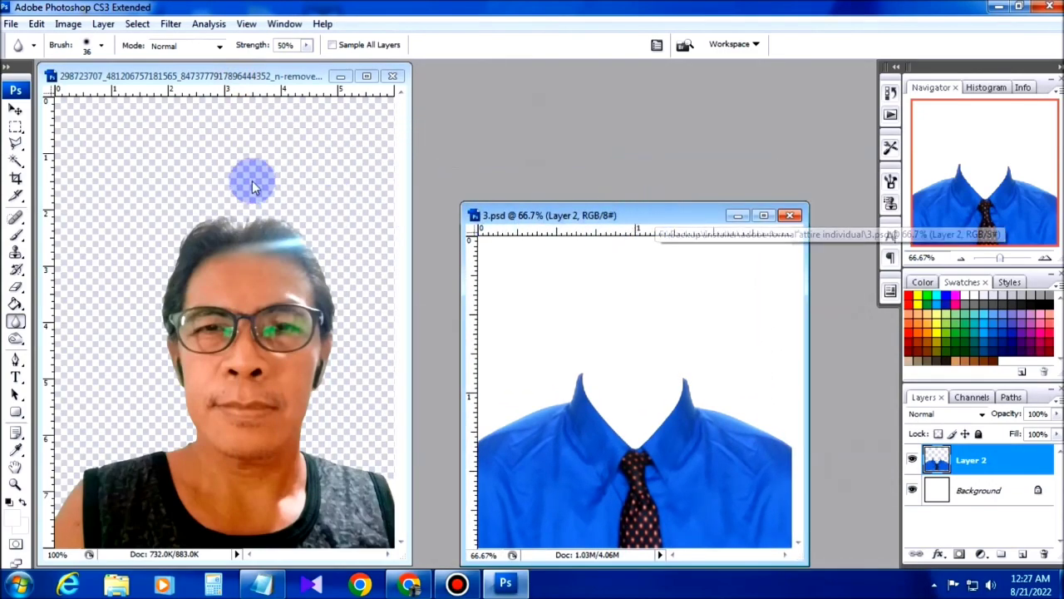
left_click(16, 110)
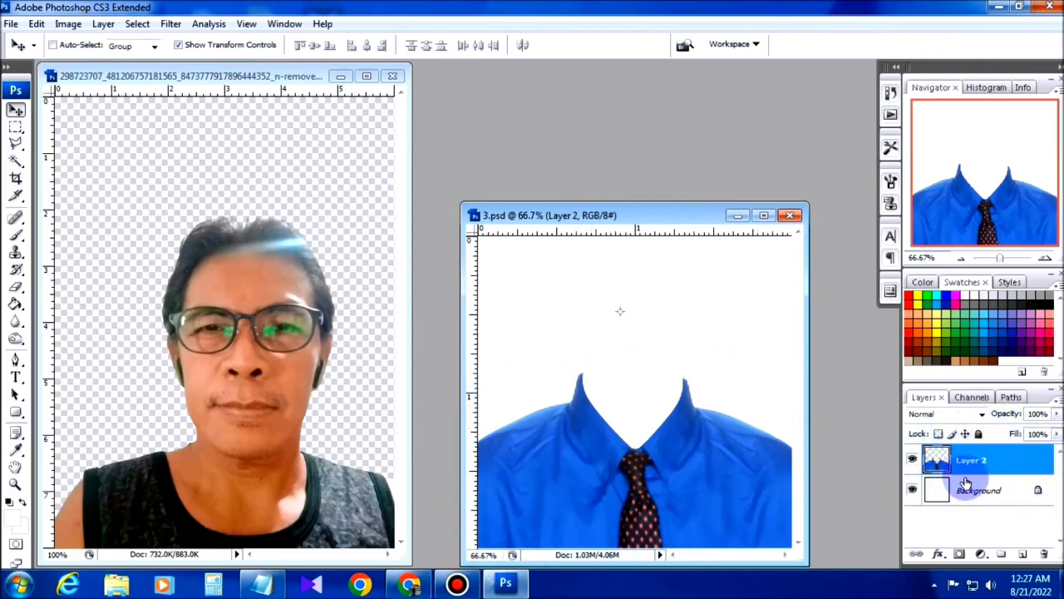
left_click_drag(637, 484, 383, 453)
left_click_drag(300, 460, 301, 461)
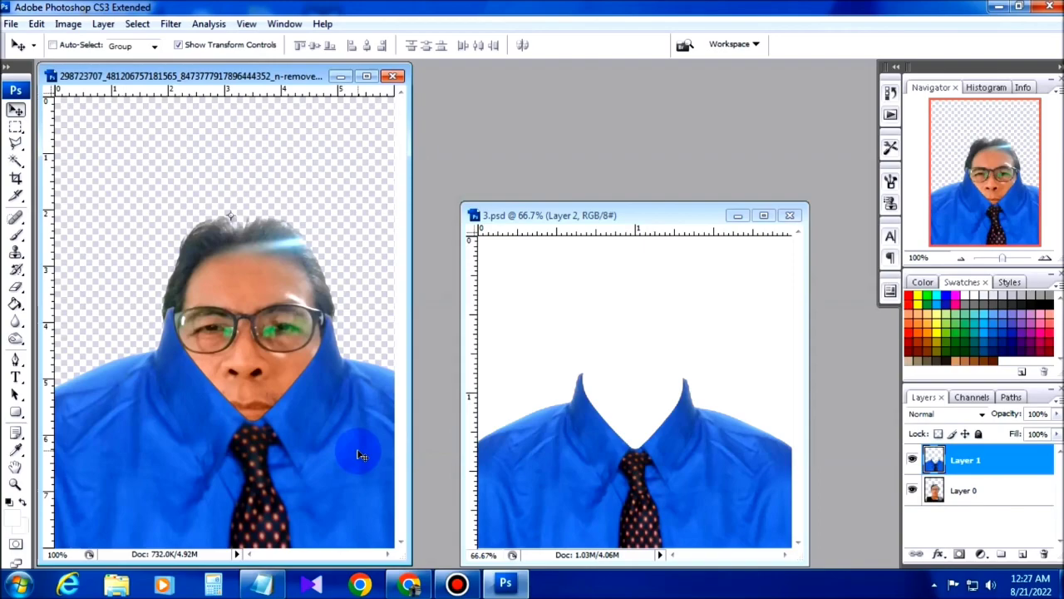
left_click(790, 217)
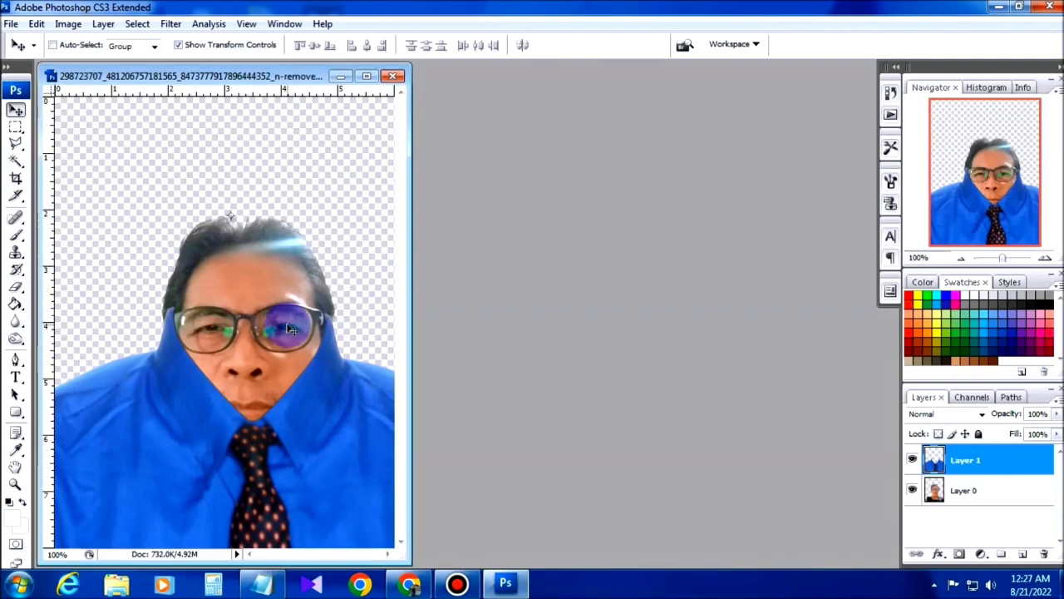
- Widen and maximize the portrait's document window to get working space around the canvas, shifting the shirt layer upward
left_click_drag(287, 77, 326, 63)
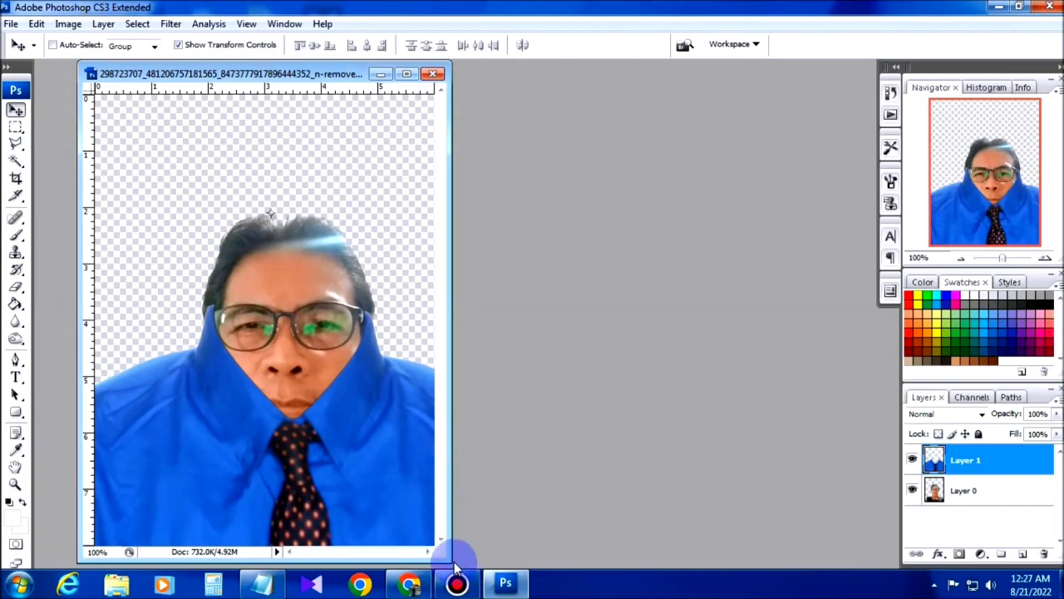
left_click_drag(441, 559, 686, 564)
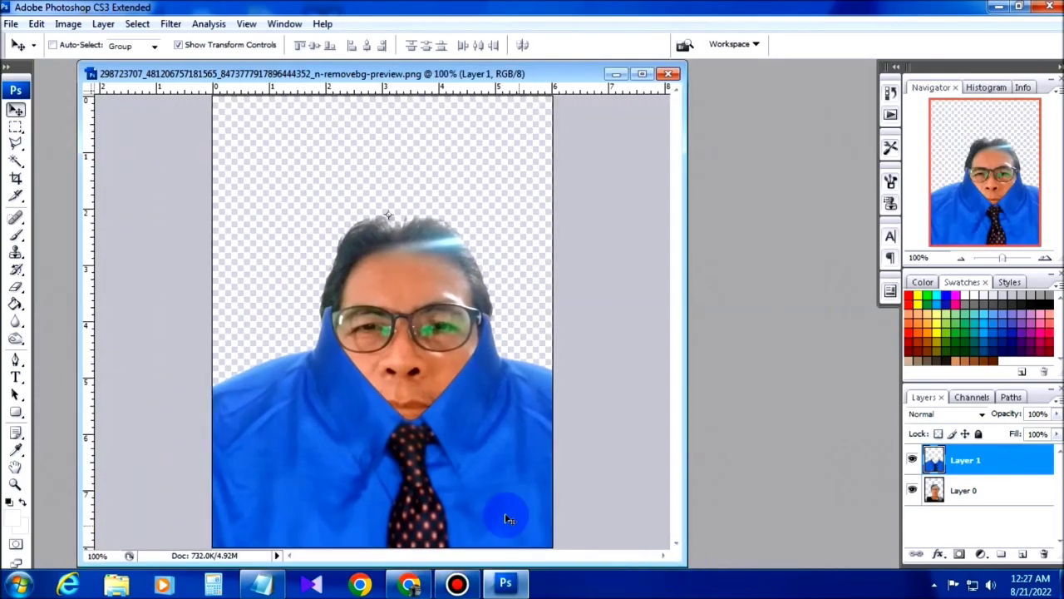
left_click_drag(446, 480, 454, 330)
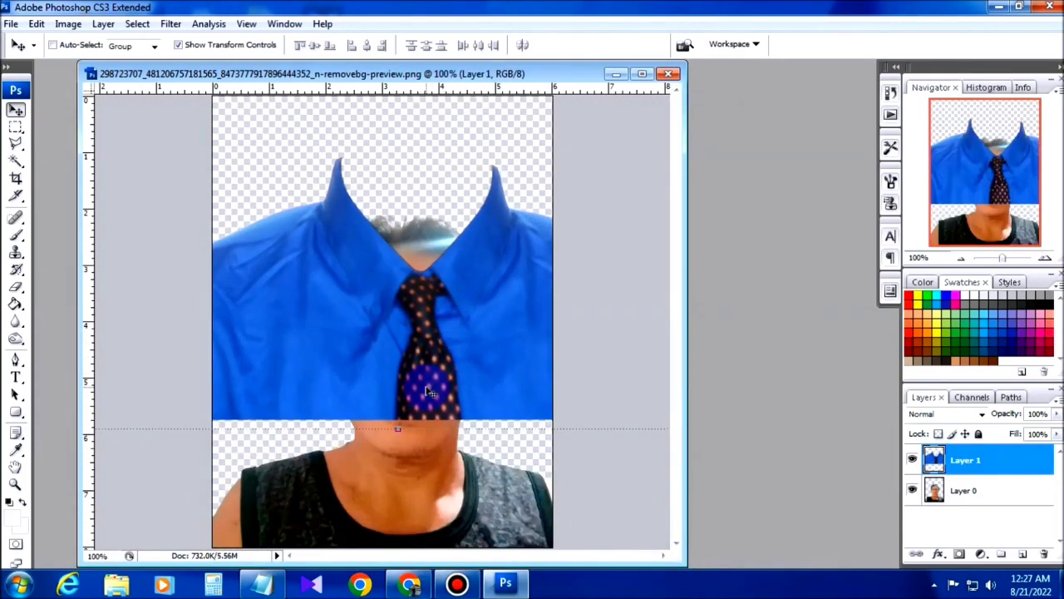
left_click(642, 73)
- Move the shirt layer down over the man's shoulders and scale it proportionally to about 62.1% so the collar meets his neck
left_click_drag(411, 209, 398, 396)
left_click_drag(368, 345, 435, 416)
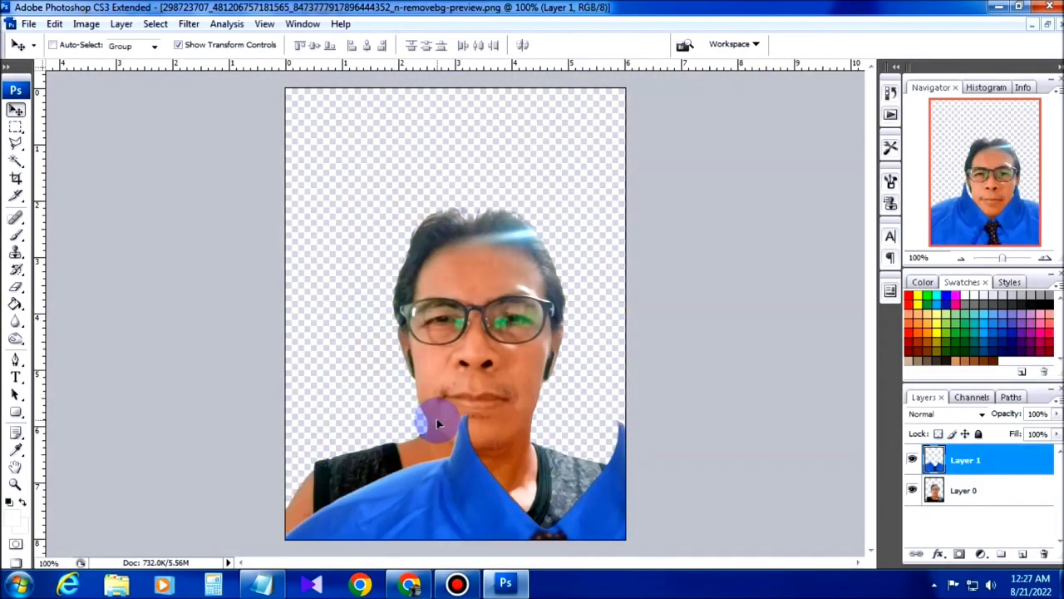
left_click_drag(150, 152, 195, 228)
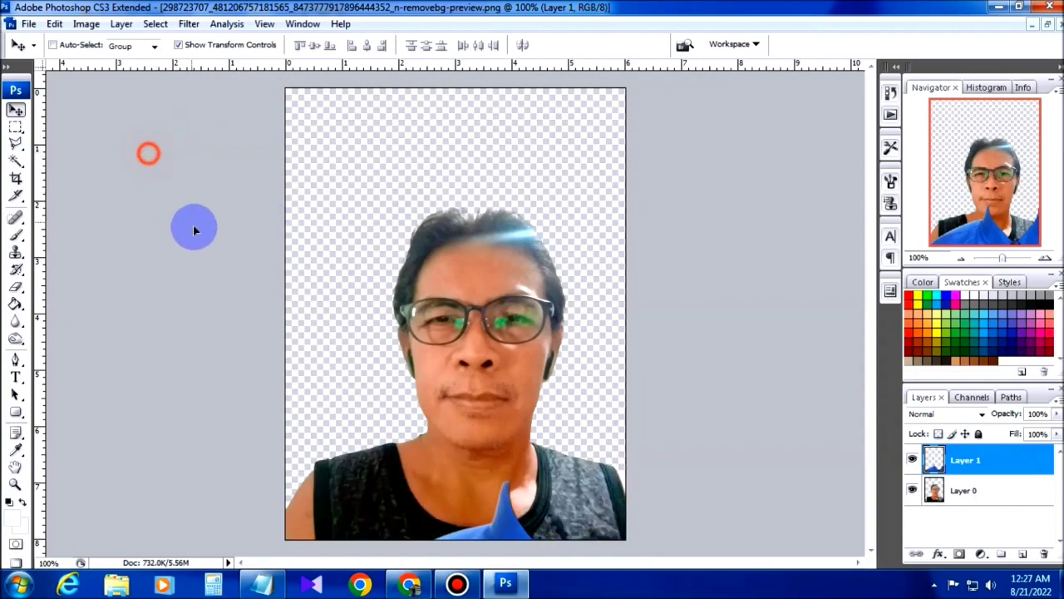
left_click_drag(150, 171, 467, 387)
left_click_drag(716, 496, 425, 238)
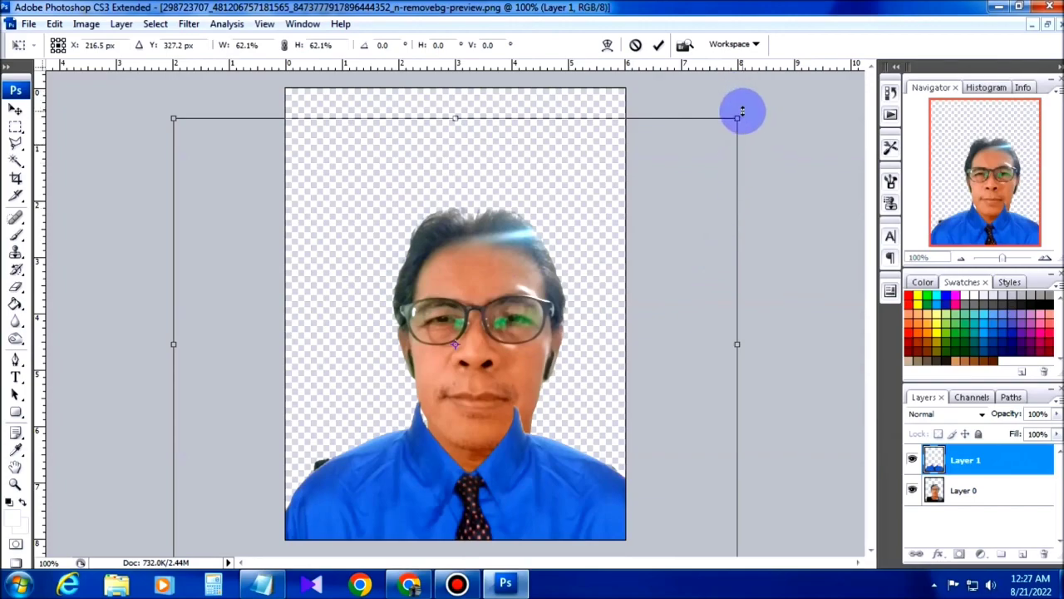
- Enlarge the shirt proportionally to about 67.7% and reposition it so the collar spans the full width of the neck
left_click_drag(742, 117, 837, 83)
left_click_drag(764, 200, 736, 236)
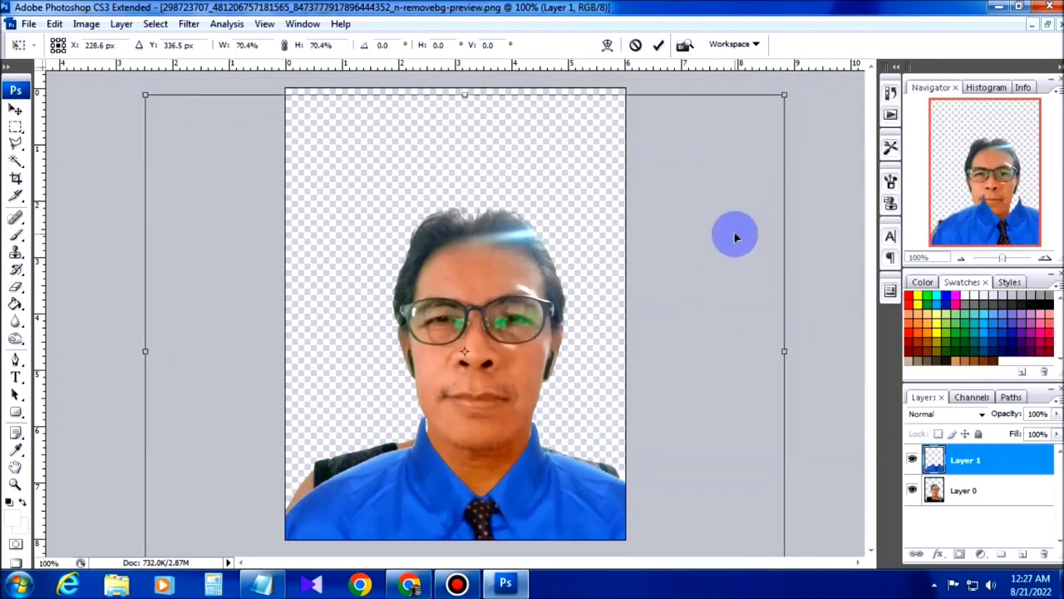
mouse_move(786, 95)
left_mouse_down()
mouse_move(793, 88)
mouse_move(782, 104)
left_mouse_up()
mouse_move(639, 431)
left_mouse_down()
mouse_move(655, 411)
mouse_move(648, 436)
left_mouse_up()
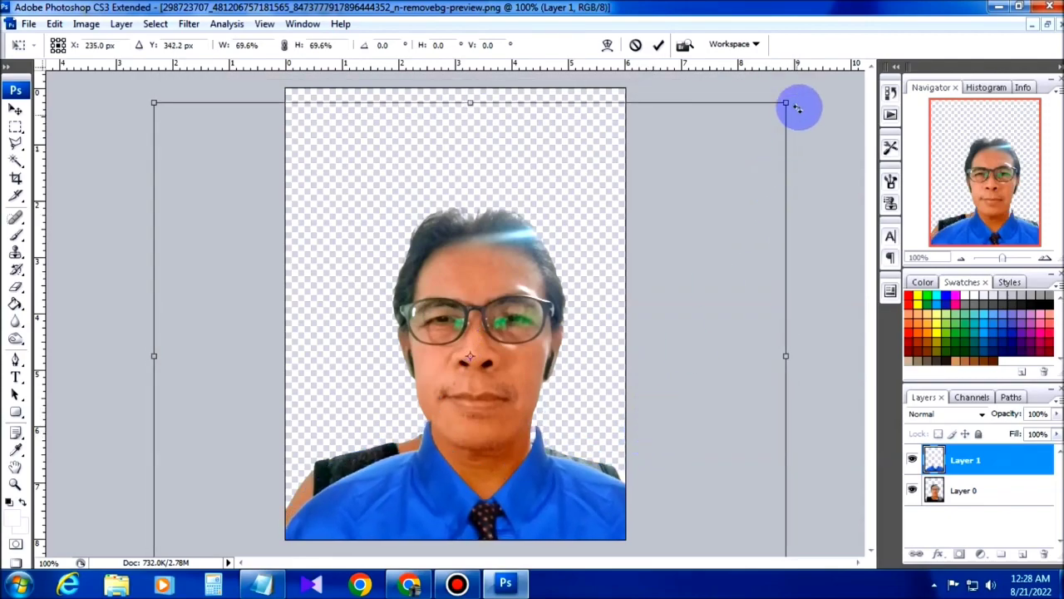
left_click_drag(790, 104, 778, 125)
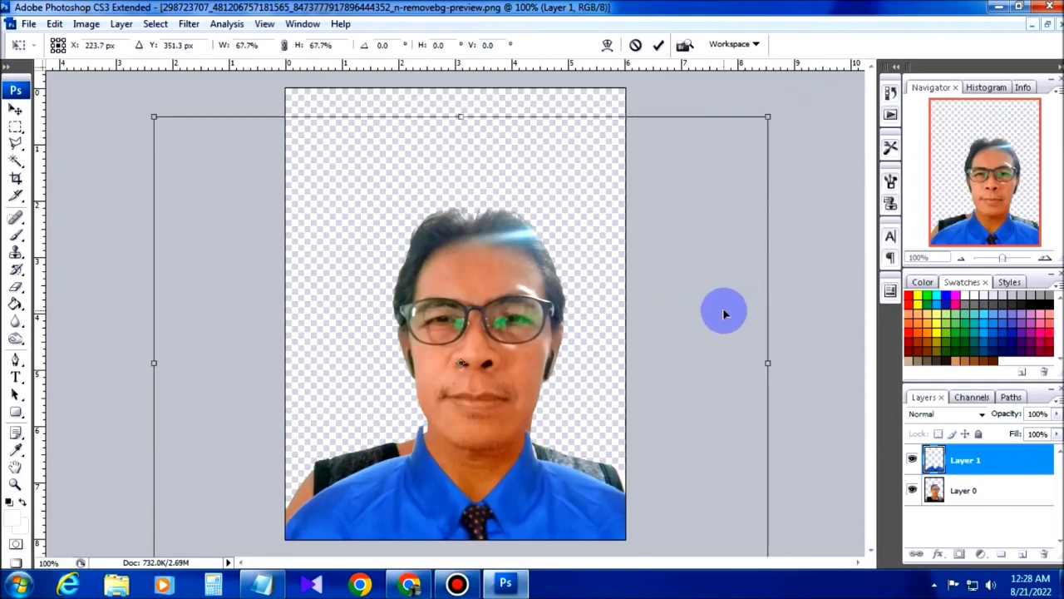
- Nudge the shirt right and up to about X 230.7 px, Y 347.3 px to centre the collar, and apply the transformation
key("Right")
key("Right")
key("Right")
key("Right")
key("Right")
key("Right")
key("Right")
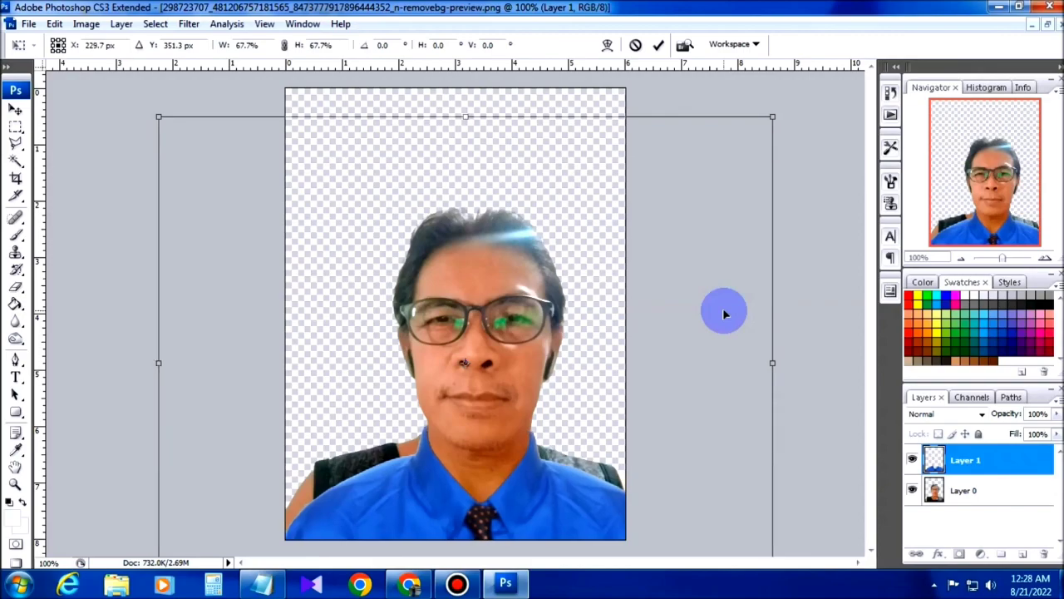
key("Left")
key("Up")
key("Up")
key("Up")
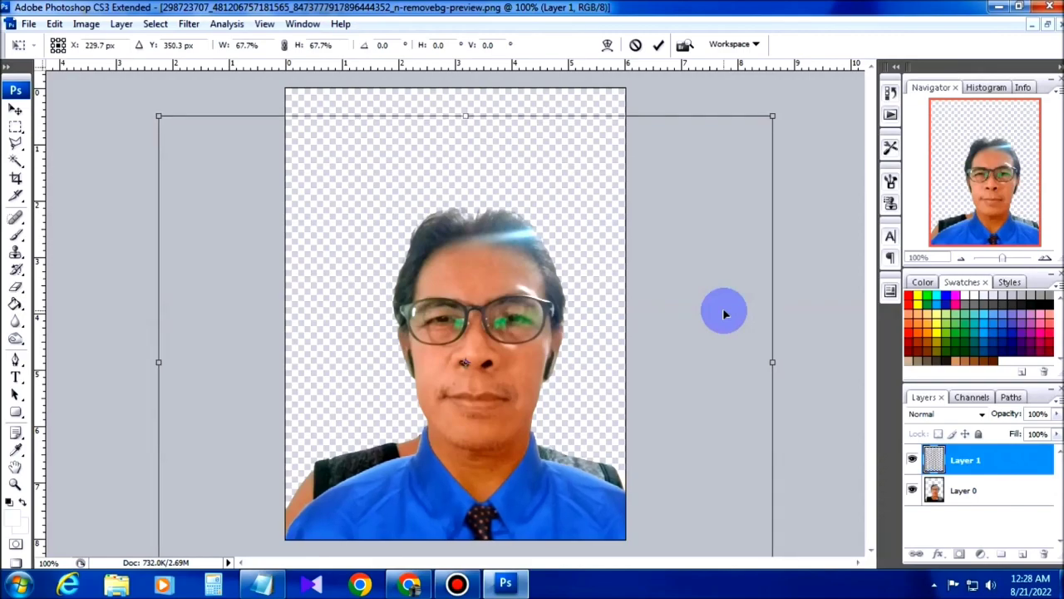
key("Up")
key("Right")
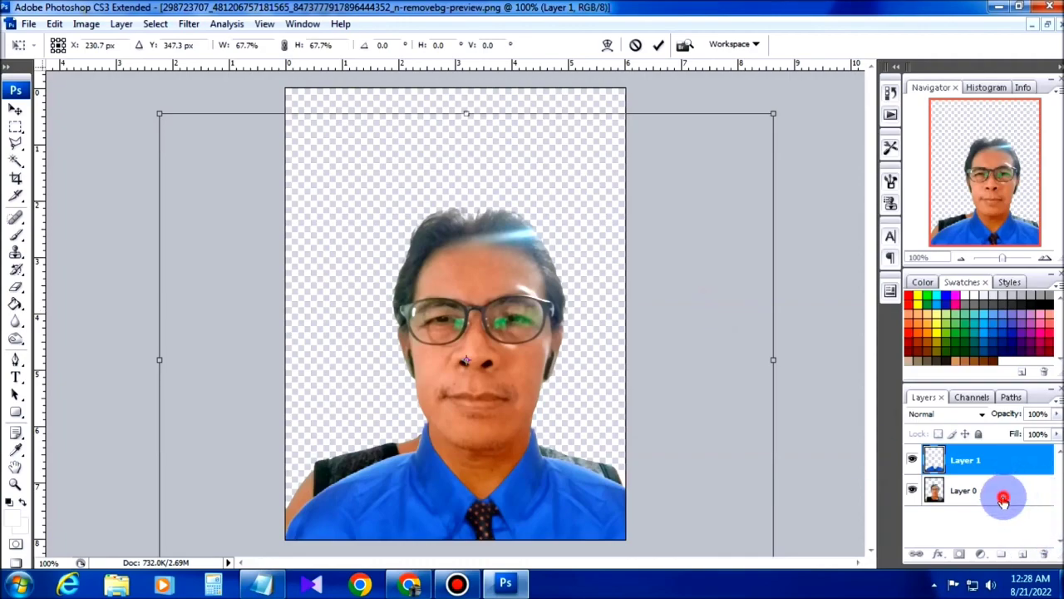
left_click(659, 46)
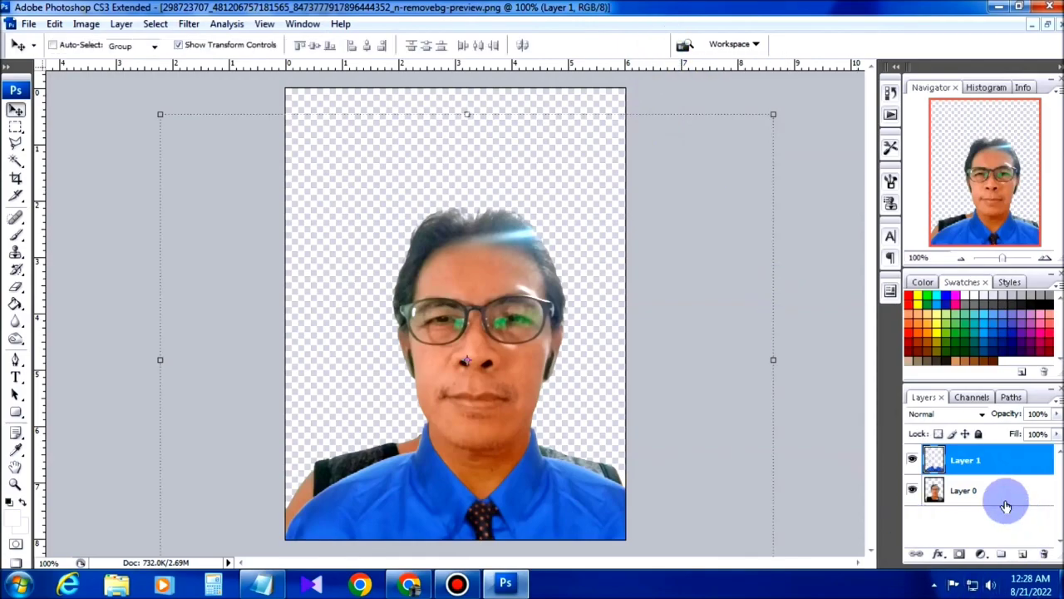
- Select Layer 1 and Layer 0 together and move them up, with the shirt still covering the canvas's lower edge
left_click(961, 489, "shift")
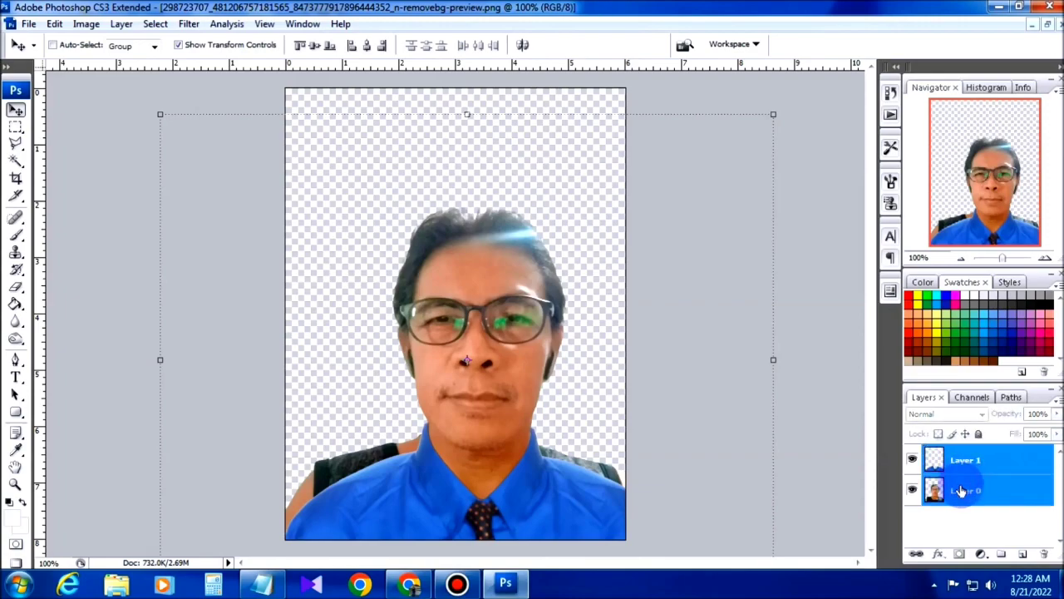
key("Up")
key("Up")
key("Up")
key("Up")
key("Up")
key("Up")
key("Up")
key("Up")
key("Up")
key("Up")
key("Up")
key("Up")
key("Up")
key("Up")
key("Up")
key("Up")
key("Up")
key("Up")
key("Up")
key("Up")
key("Up")
key("Up")
key("Up")
key("Up")
key("Up")
key("Up")
key("Up")
key("Up")
key("Up")
key("Up")
key("Up")
key("Up")
key("Up")
key("Up")
key("Up")
key("Up")
key("Up")
key("Up")
key("Up")
key("Up")
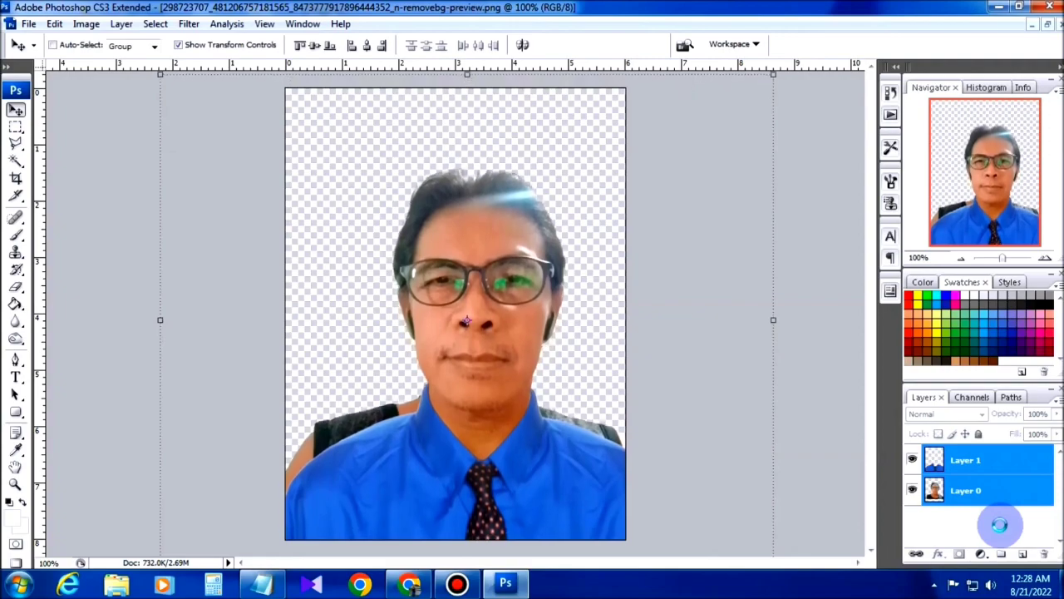
key("Down")
key("Down")
key("Down")
key("Down")
key("Down")
key("Down")
key("Down")
key("Down")
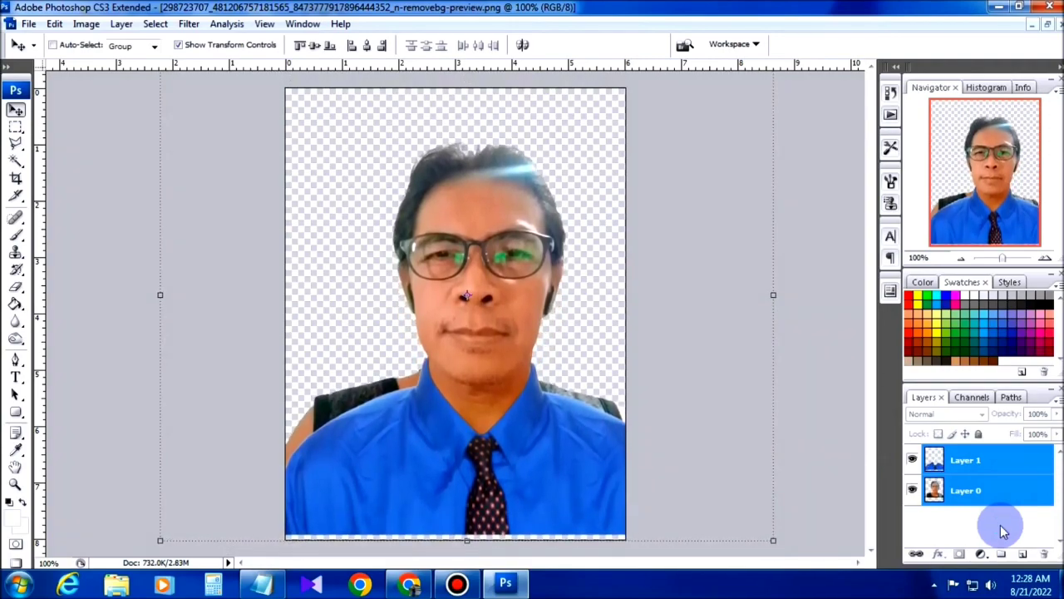
key("Down")
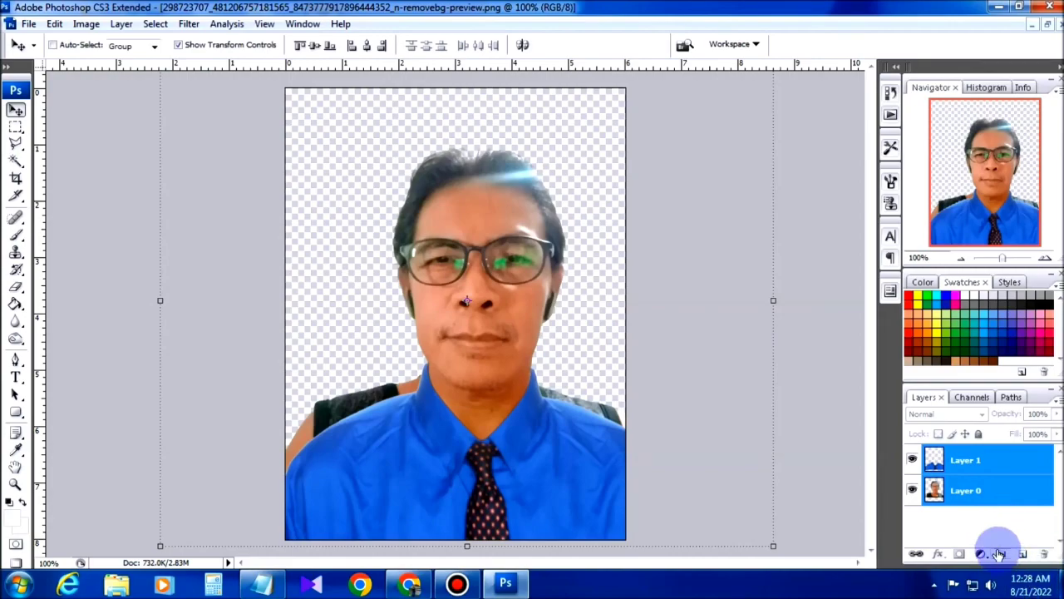
- Erase the original sleeveless top and bare shoulders around the shirt on Layer 0 with a 56 px eraser
left_click(996, 501)
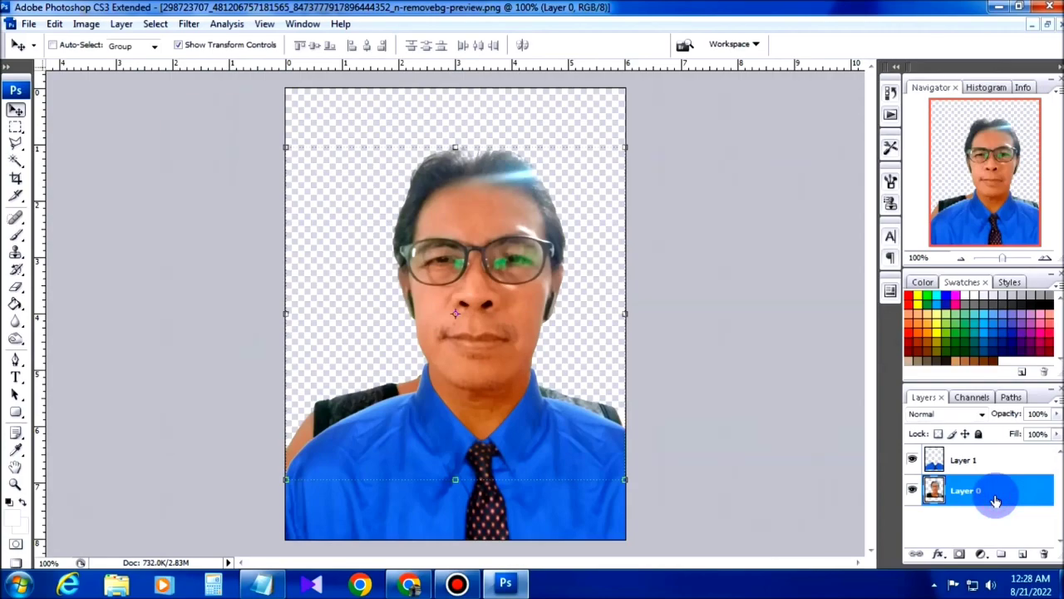
left_click(14, 289)
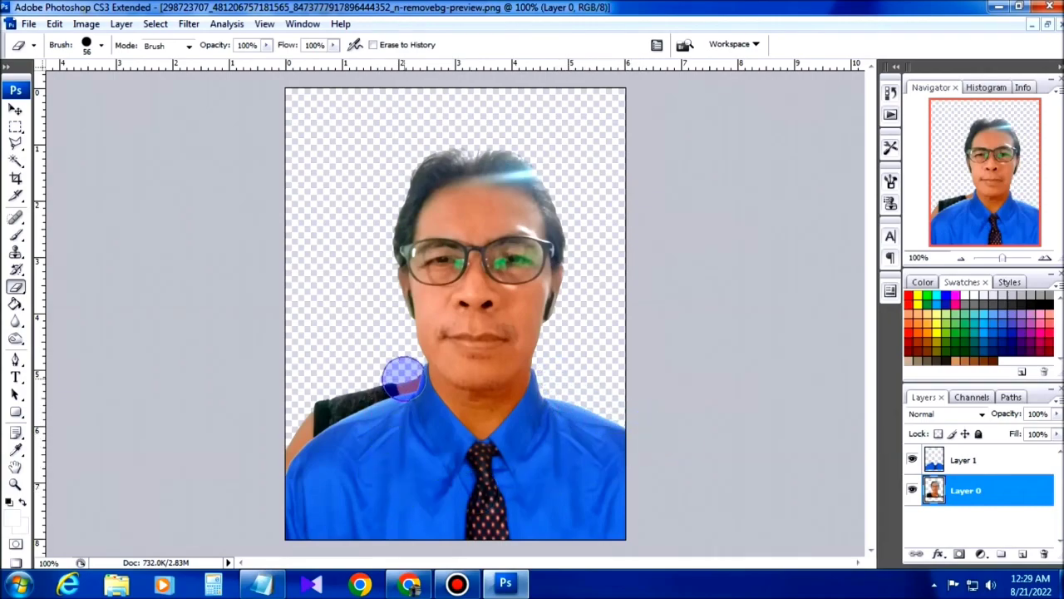
mouse_move(400, 380)
left_mouse_down()
mouse_move(308, 423)
mouse_move(290, 441)
mouse_move(278, 499)
left_mouse_up()
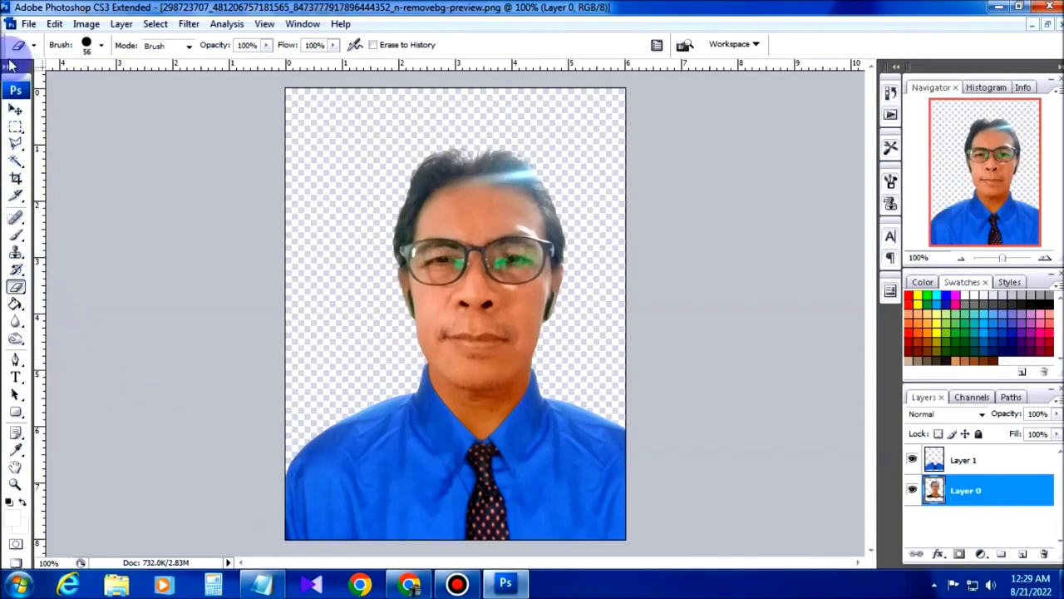
- Soften the shirt collar's edge along the neck on Layer 1 using the Blur tool with a 9 px brush at 50% strength
left_click(14, 322)
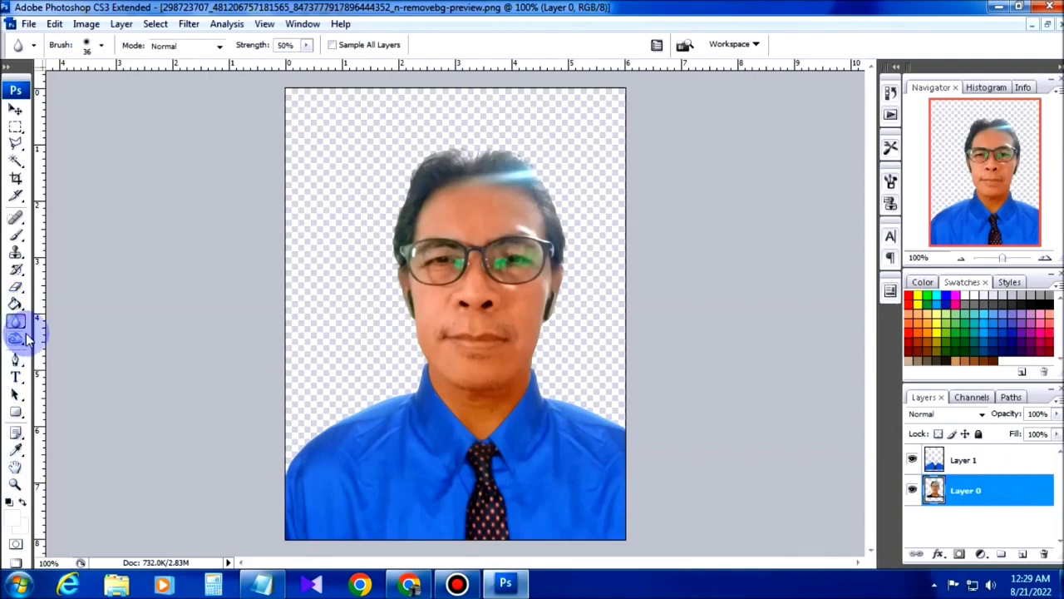
left_click(994, 460)
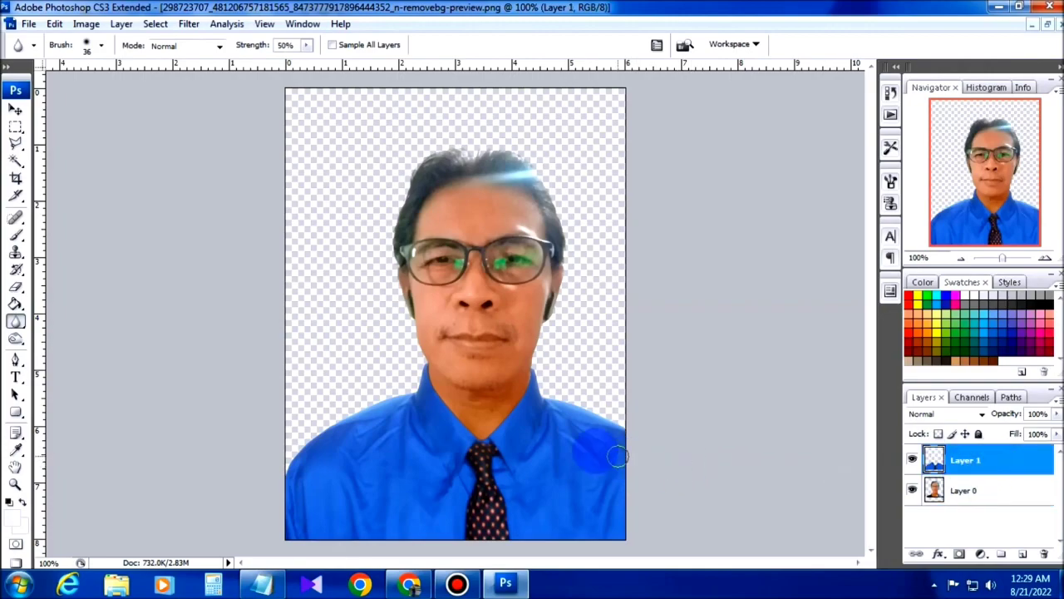
left_click(16, 484)
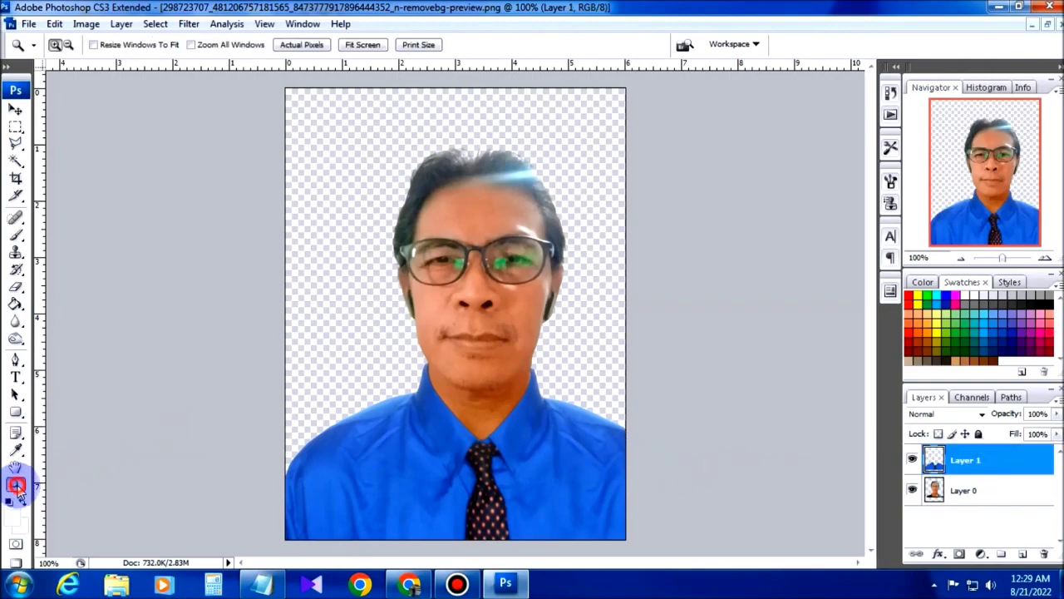
left_click_drag(376, 353, 581, 445)
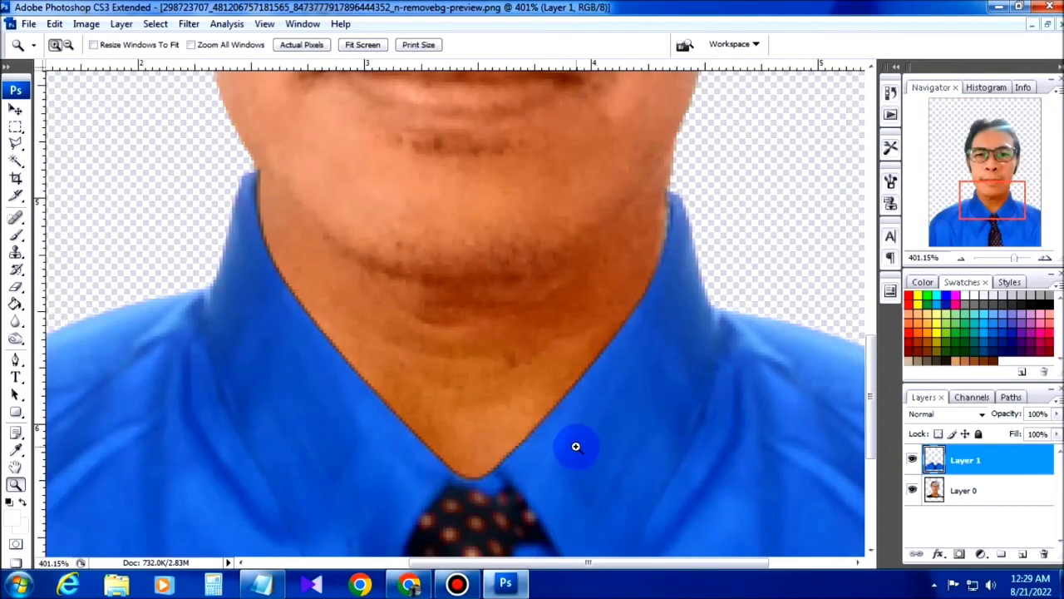
left_click(16, 323)
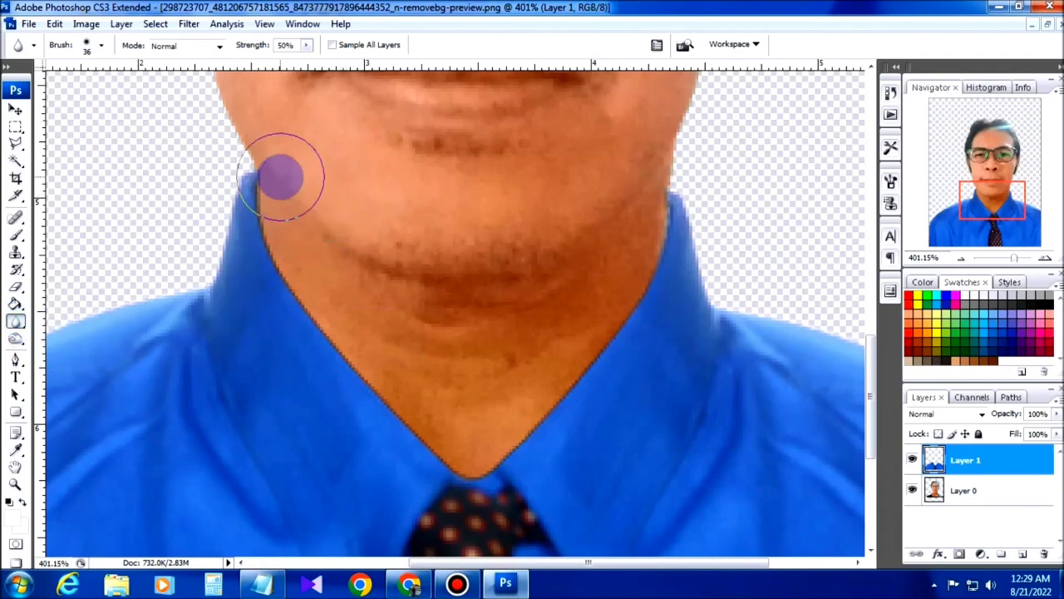
right_click(276, 179)
left_click_drag(315, 216, 313, 214)
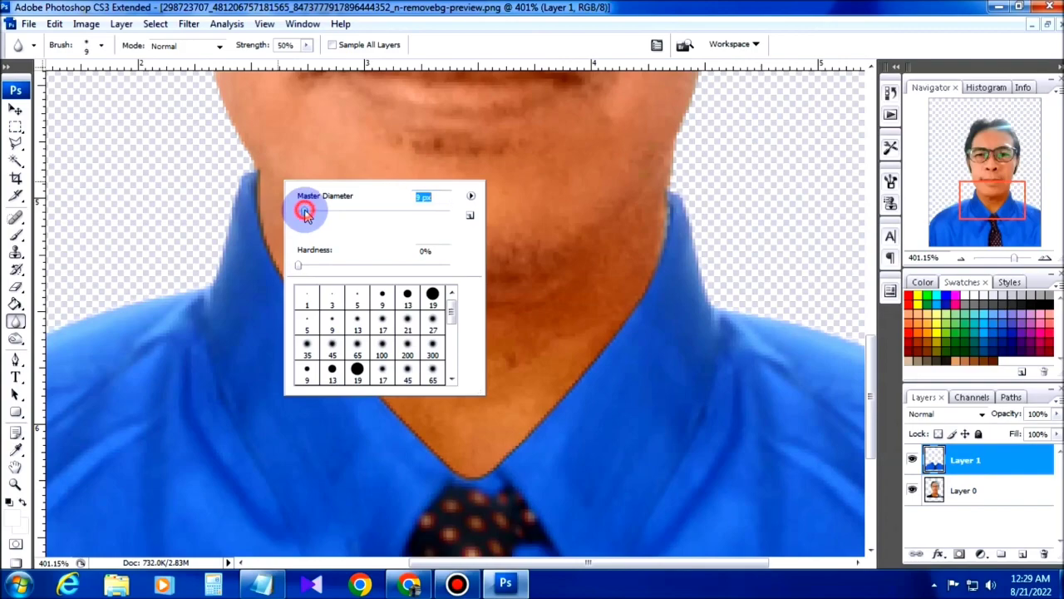
left_click(255, 171)
mouse_move(257, 171)
left_mouse_down()
mouse_move(267, 250)
mouse_move(293, 283)
mouse_move(261, 216)
mouse_move(257, 170)
mouse_move(223, 203)
mouse_move(248, 178)
mouse_move(321, 329)
mouse_move(421, 441)
mouse_move(465, 458)
mouse_move(448, 458)
mouse_move(418, 424)
mouse_move(433, 460)
mouse_move(470, 471)
mouse_move(491, 470)
mouse_move(553, 417)
mouse_move(543, 432)
mouse_move(653, 282)
mouse_move(676, 237)
mouse_move(665, 186)
mouse_move(674, 209)
mouse_move(654, 264)
mouse_move(664, 203)
mouse_move(663, 252)
mouse_move(577, 373)
mouse_move(494, 435)
left_mouse_up()
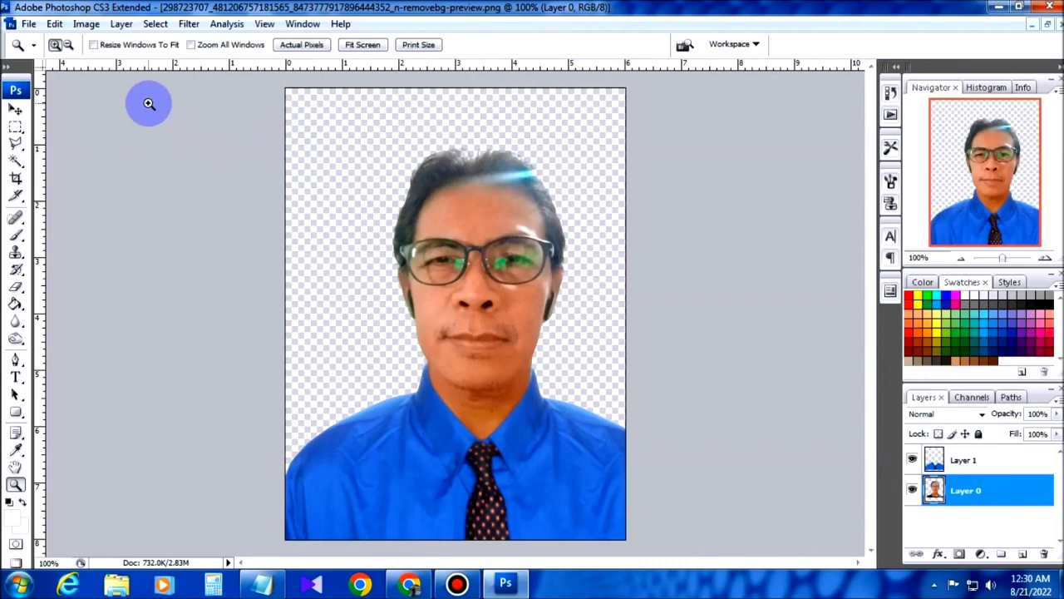
- Fill the transparent background around the man on Layer 0 with white using the Paint Bucket
left_click(15, 306)
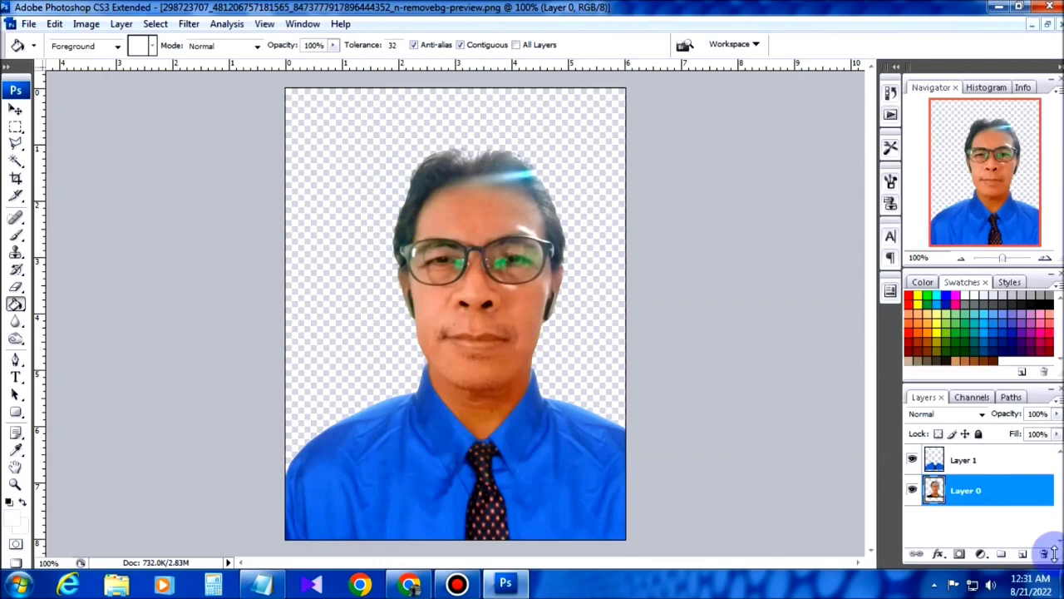
left_click(333, 199)
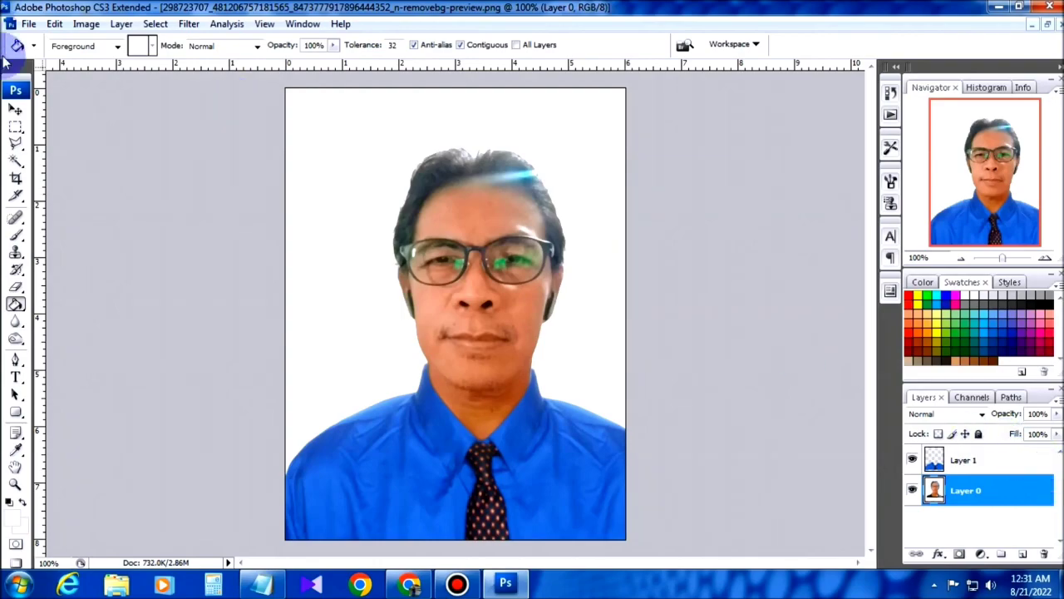
- Select Layer 0 and Layer 1 together and shift them left to centre the man horizontally on the canvas
left_click(15, 110)
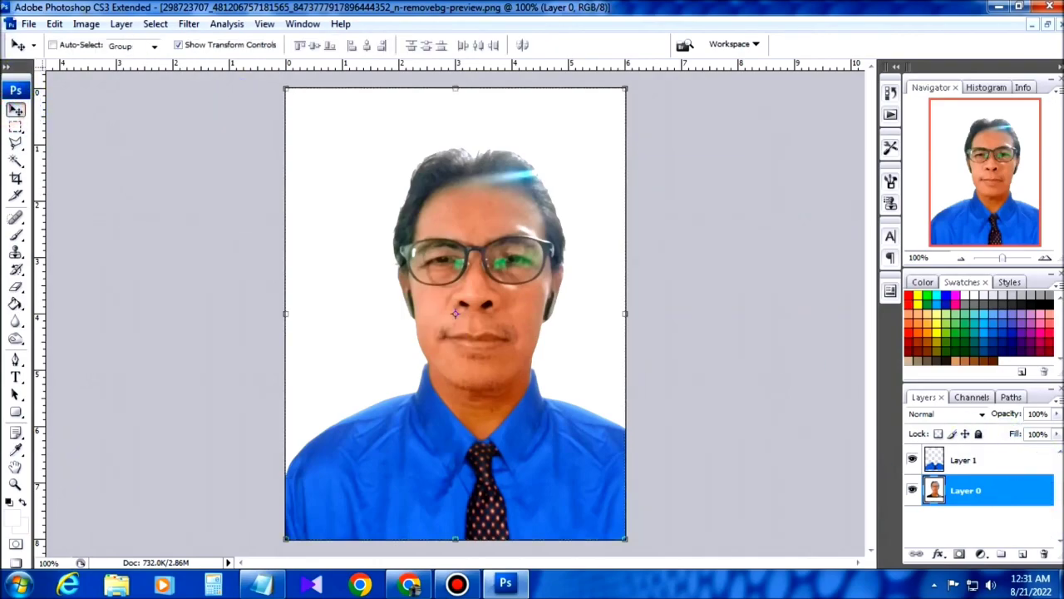
left_click(1003, 465, "ctrl")
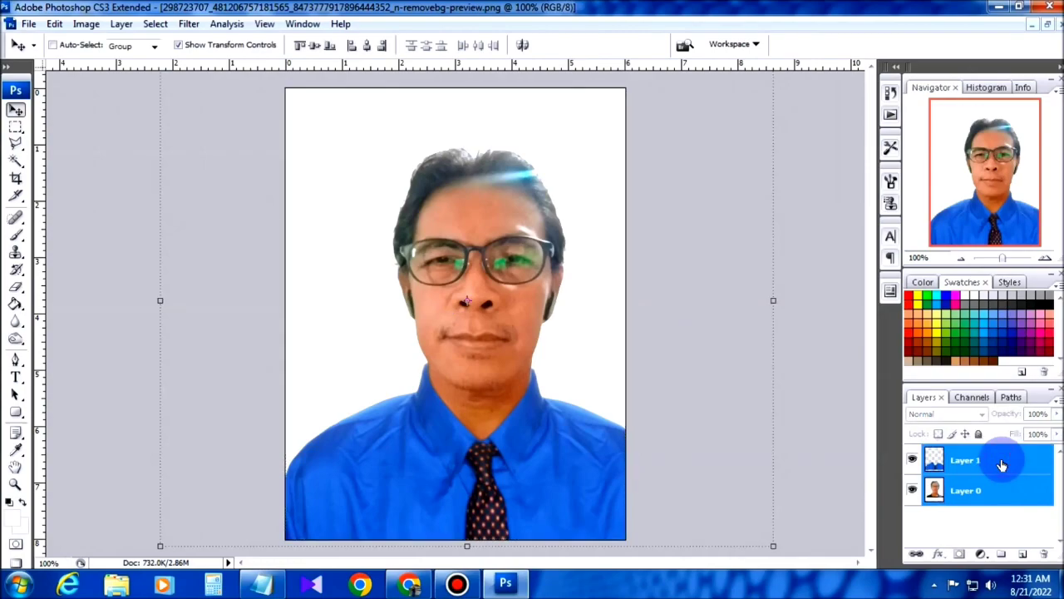
key("Left")
key("Left")
key("Left")
key("Left")
key("Left")
key("Left")
key("Left")
key("Left")
key("Left")
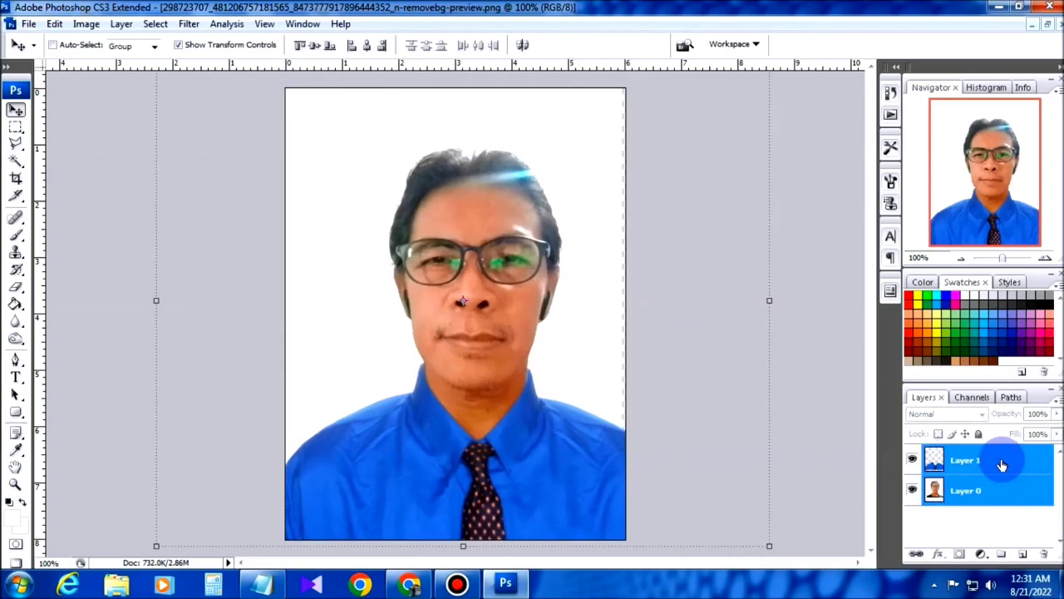
key("Left")
key("Left")
key("Left")
key("Left")
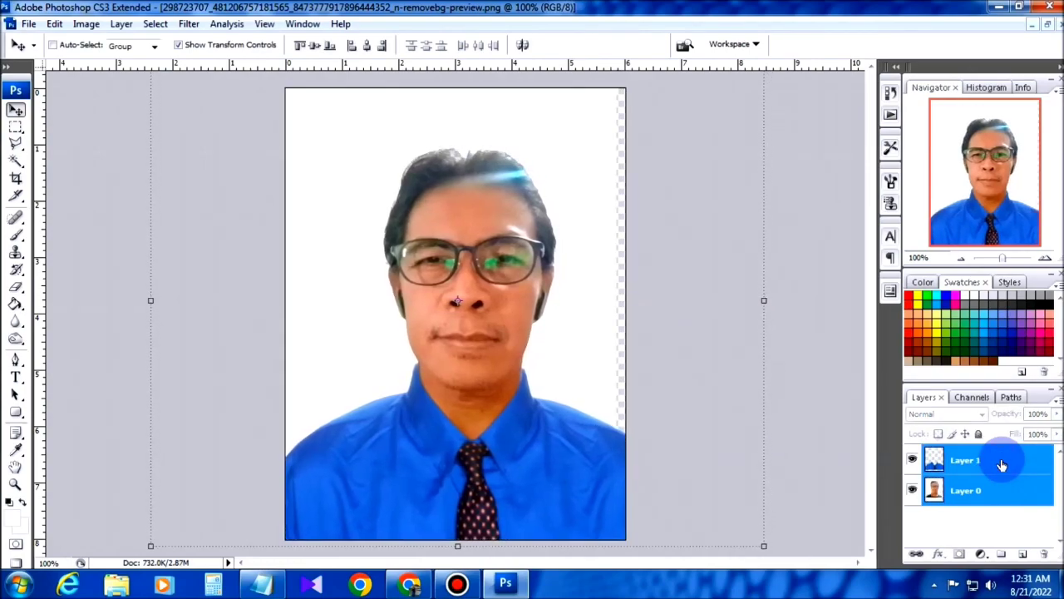
key("Left")
key("Left")
key("Left")
key("Left")
key("Left")
key("Left")
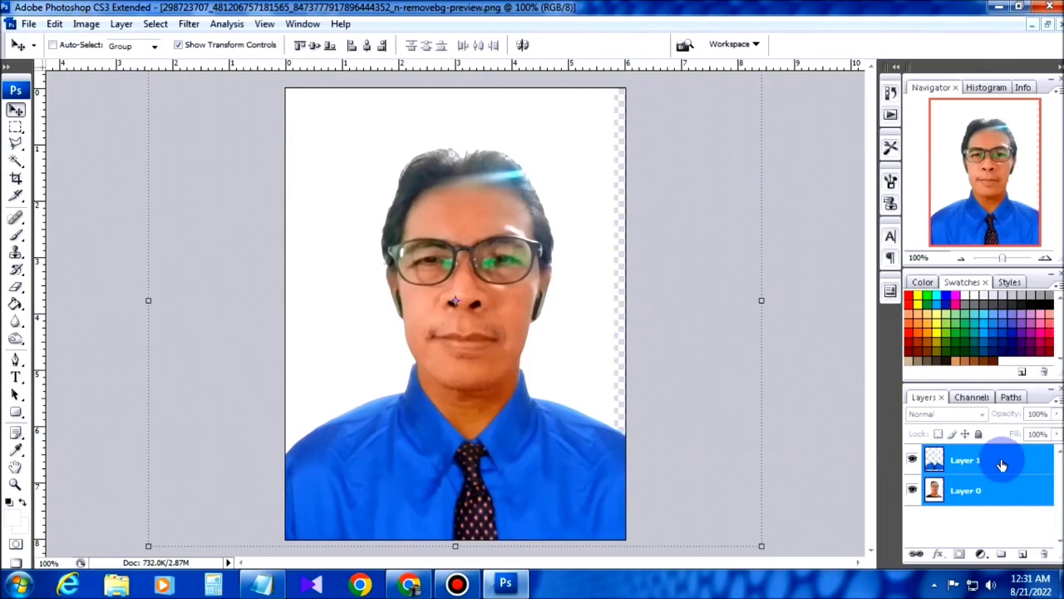
key("Left")
key("Left")
key("Left")
key("Left")
key("Left")
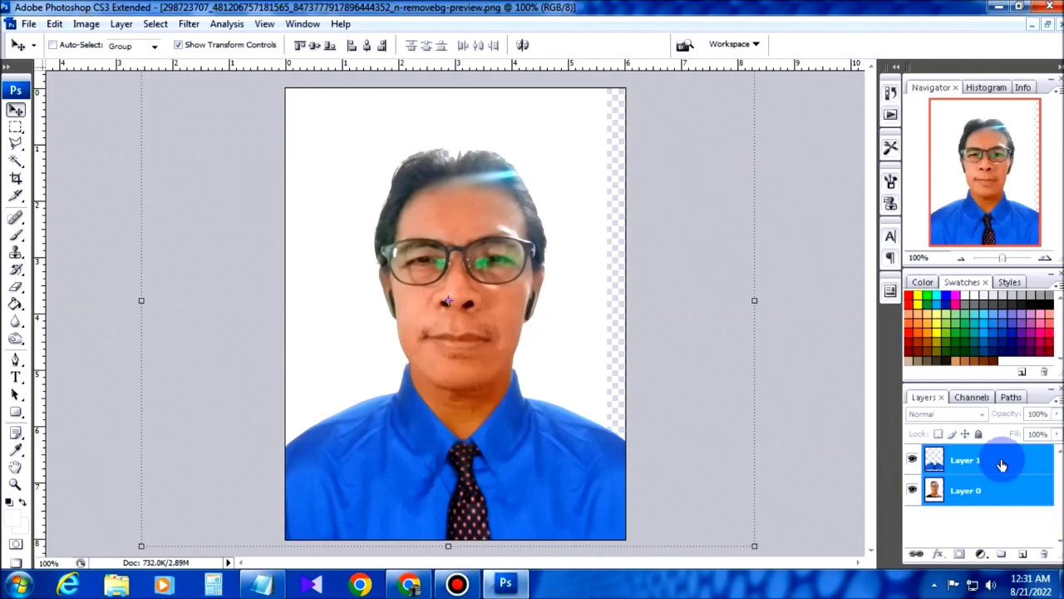
key("Left")
key("Left")
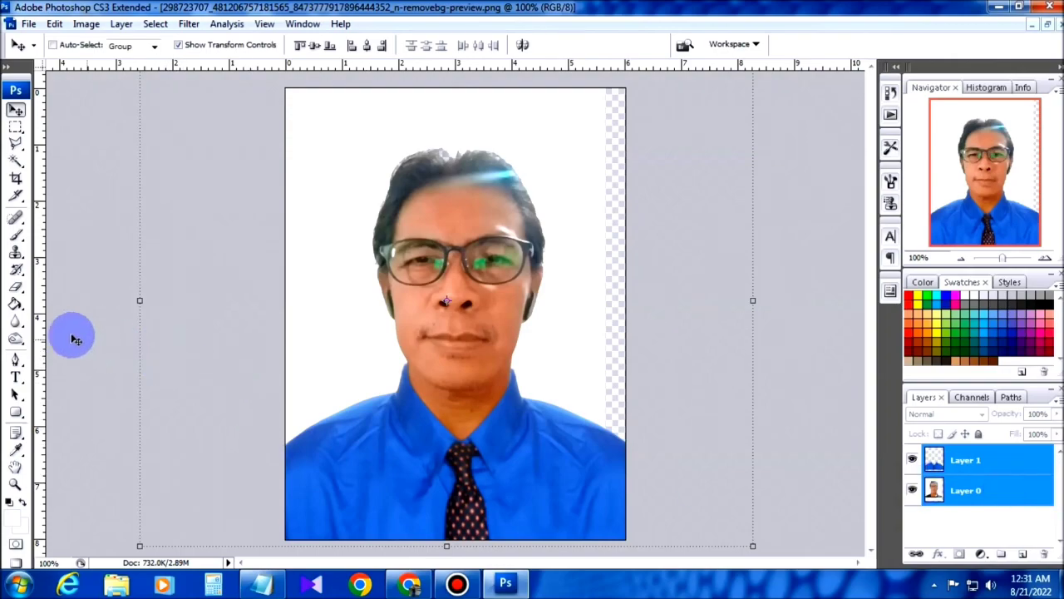
- Fill the transparent strip along the canvas's right edge on Layer 0 with white
left_click(1027, 491)
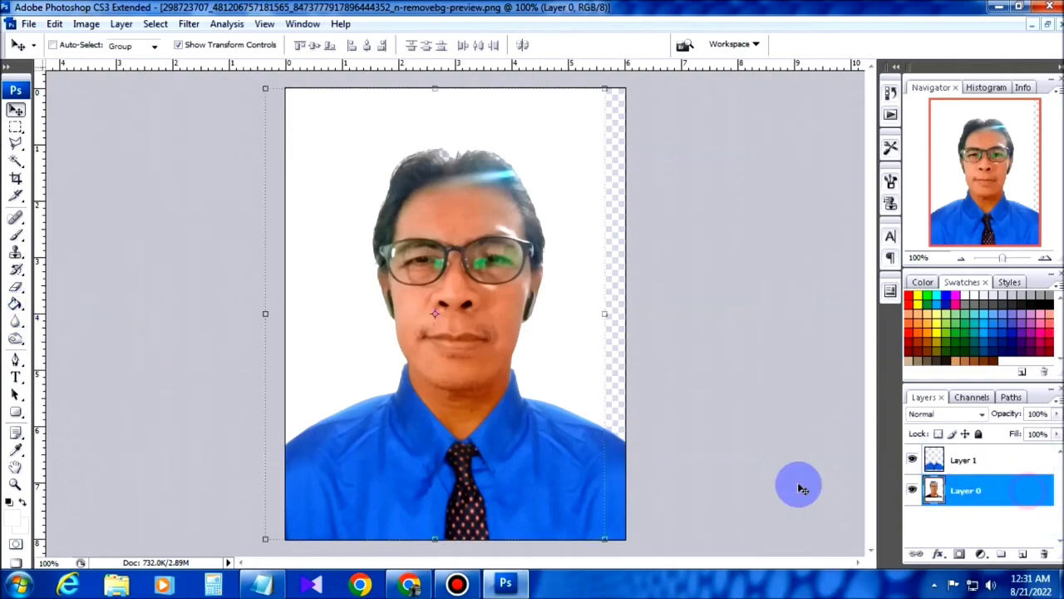
left_click(14, 307)
left_click(607, 255)
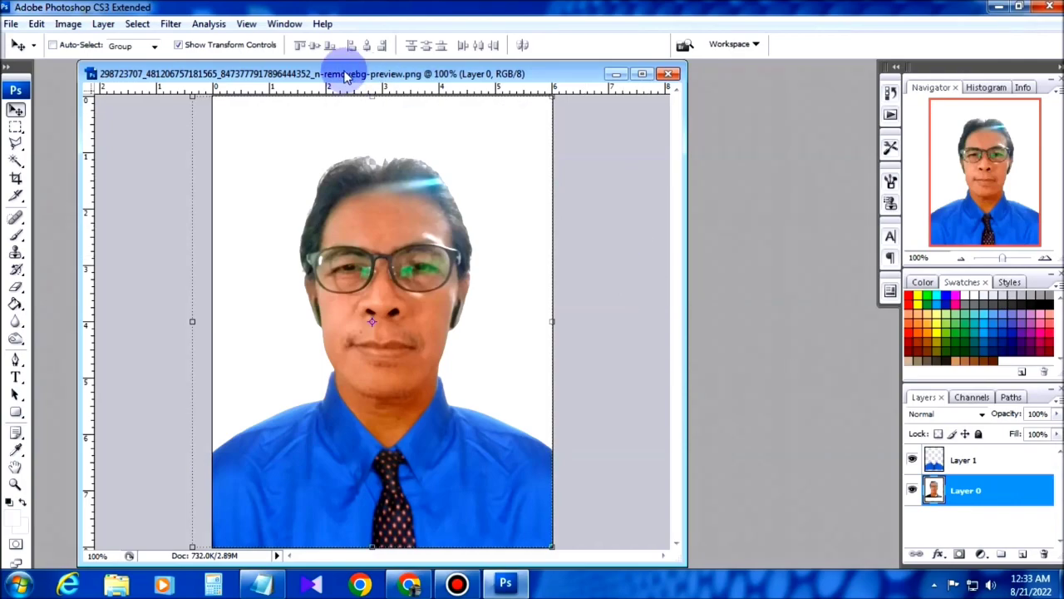
- Merge the visible layers and marquee a fixed-ratio 1:1 square across the full canvas width, framing the man's head and shoulders
left_click(103, 24)
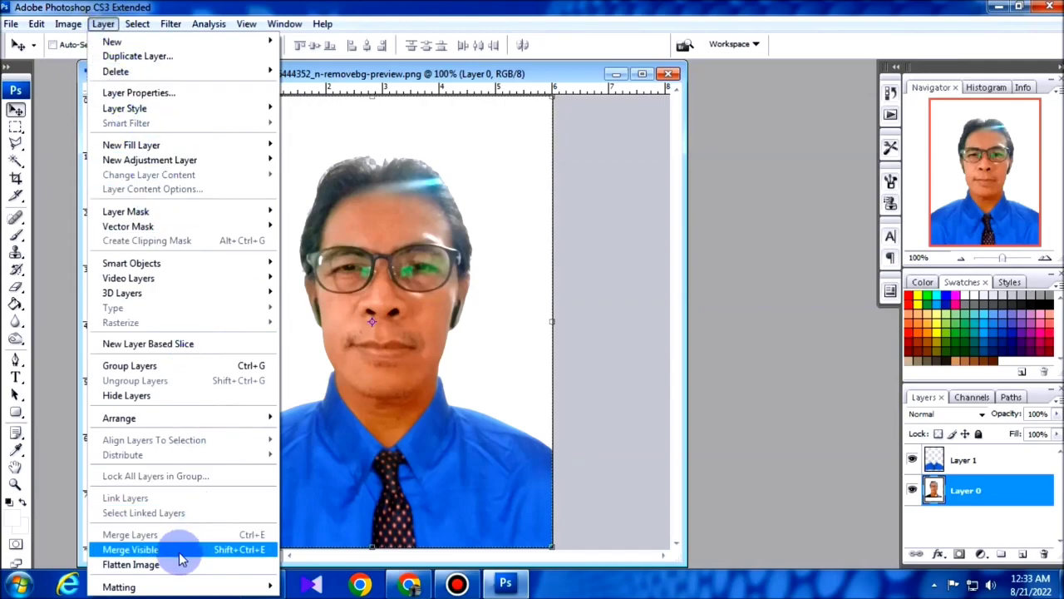
left_click(130, 549)
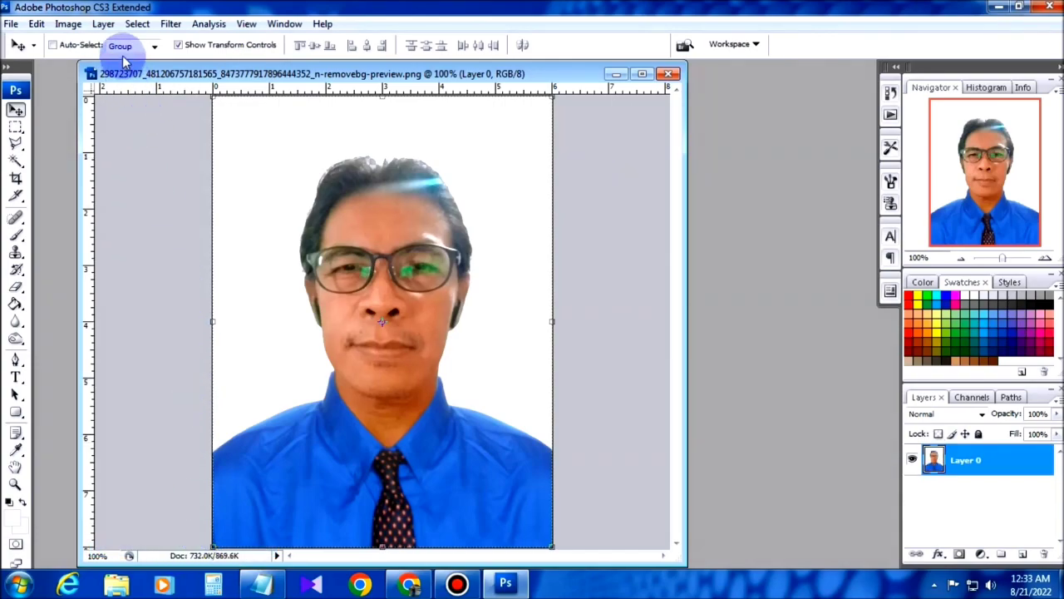
left_click(16, 129)
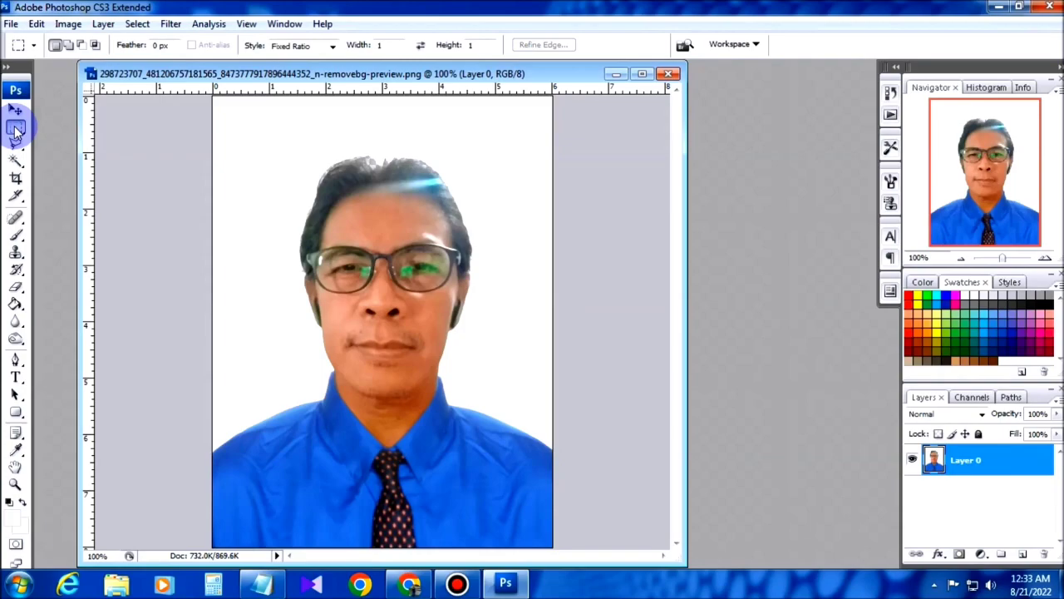
left_click(333, 48)
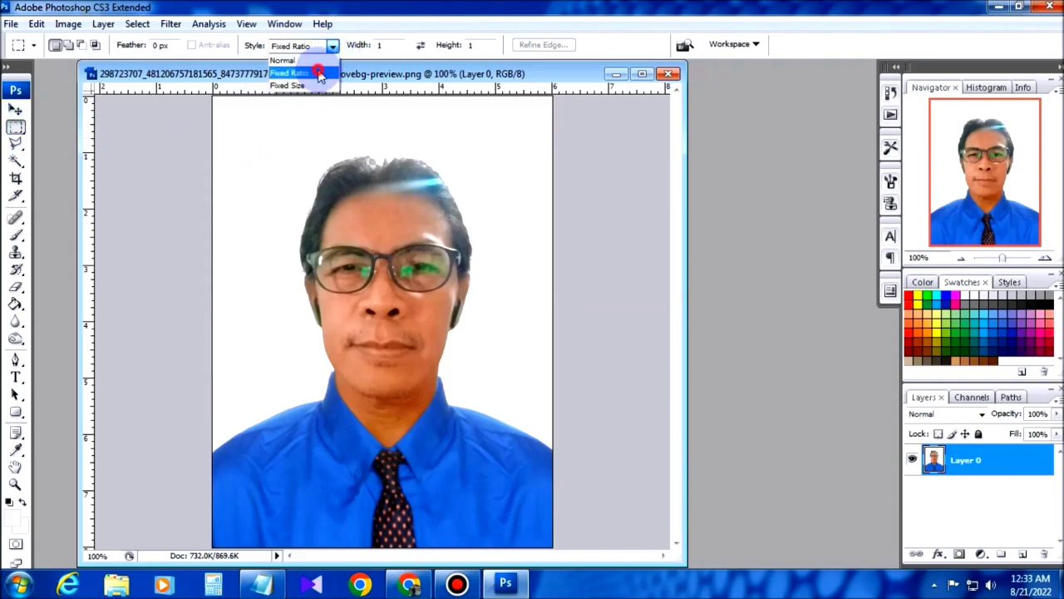
left_click(321, 75)
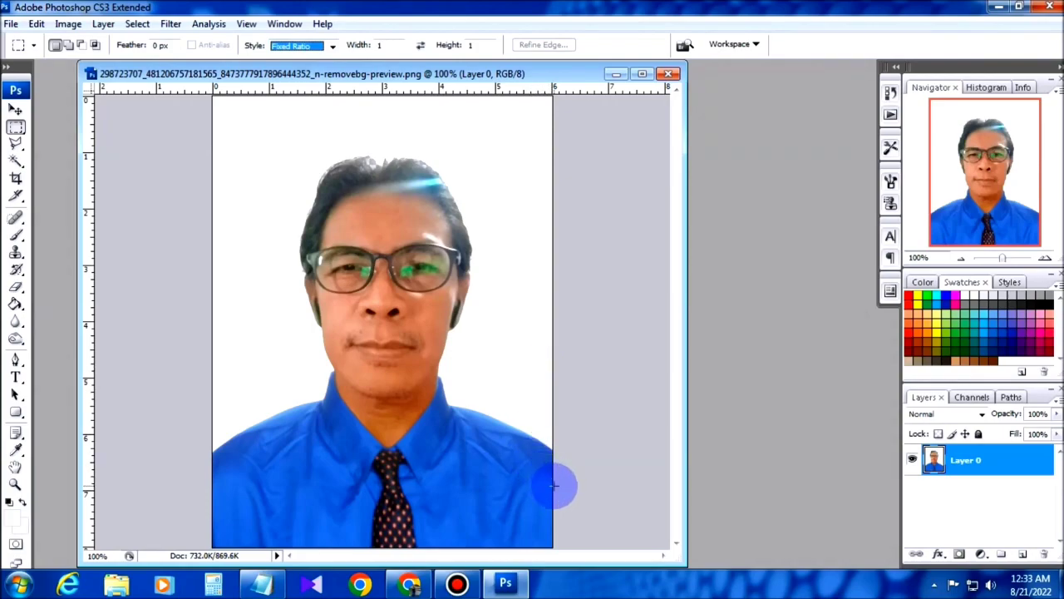
left_click_drag(555, 485, 70, 144)
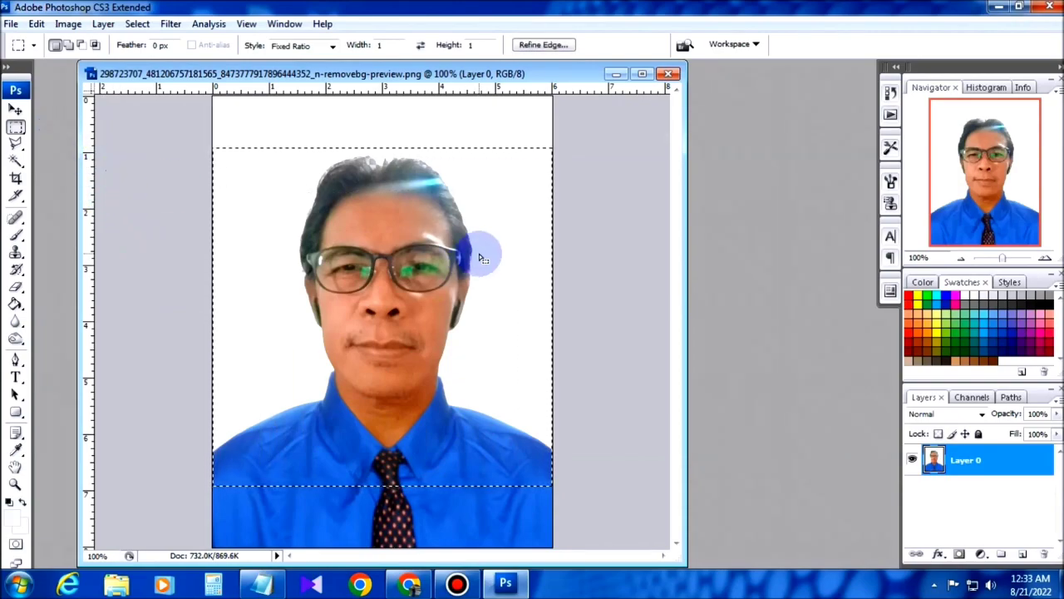
- Copy the selected square portrait area and create a new blank white document
left_click(15, 111)
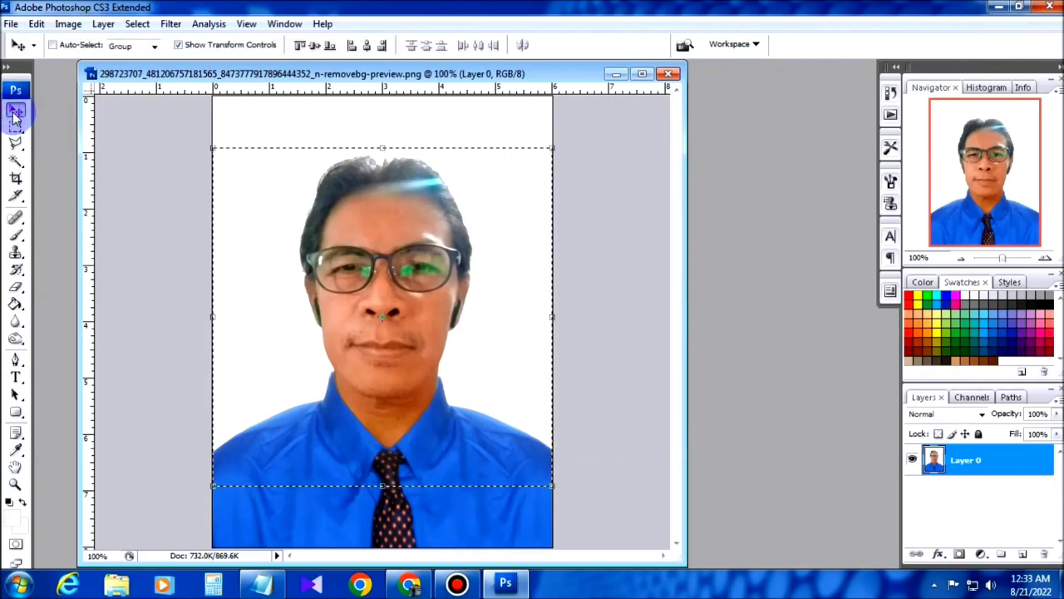
left_click(38, 27)
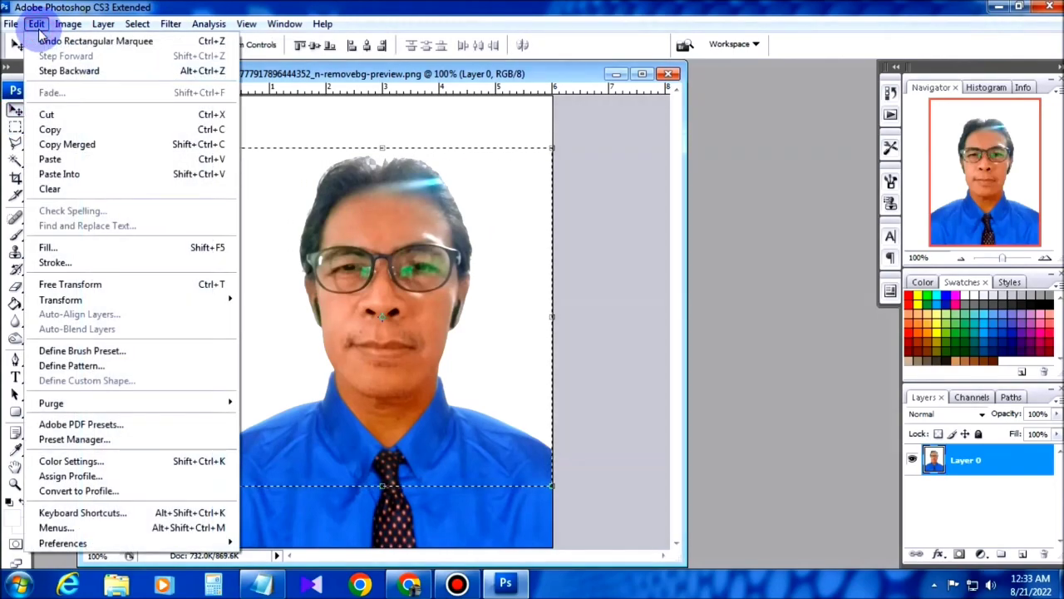
left_click(72, 130)
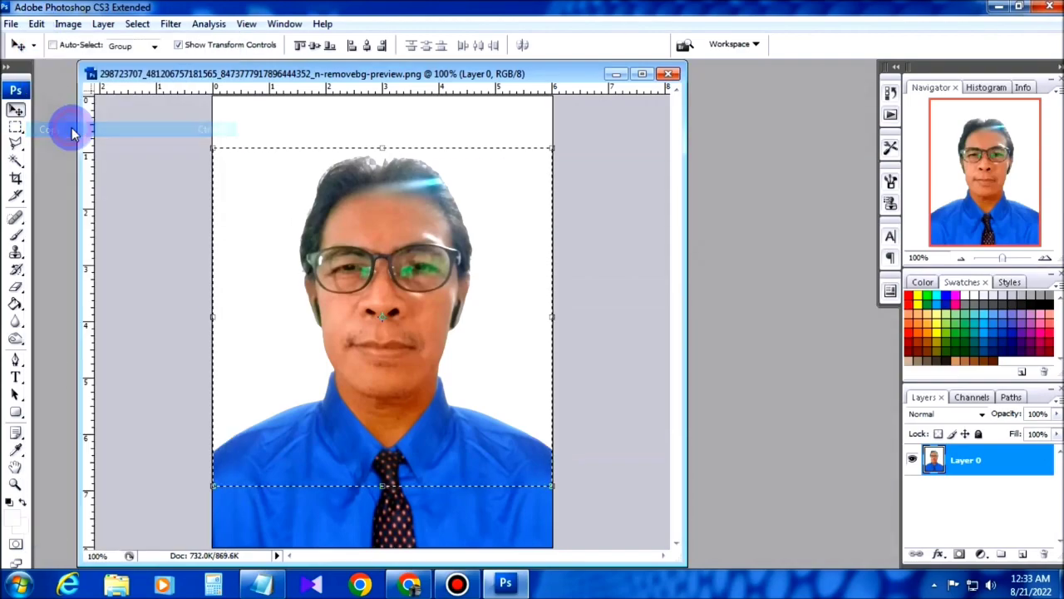
left_click(11, 25)
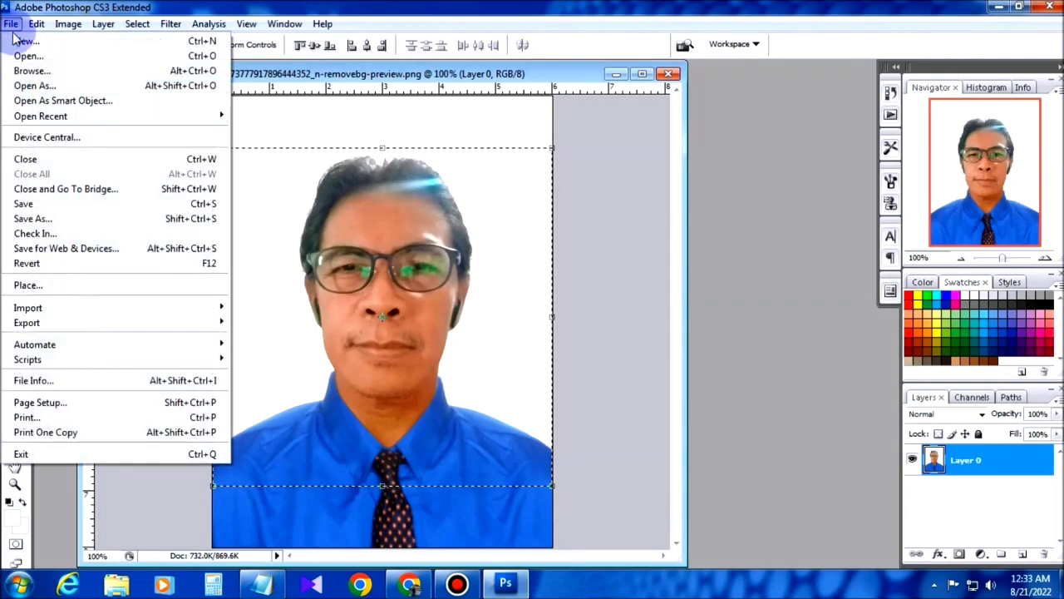
left_click(53, 44)
left_click(700, 141)
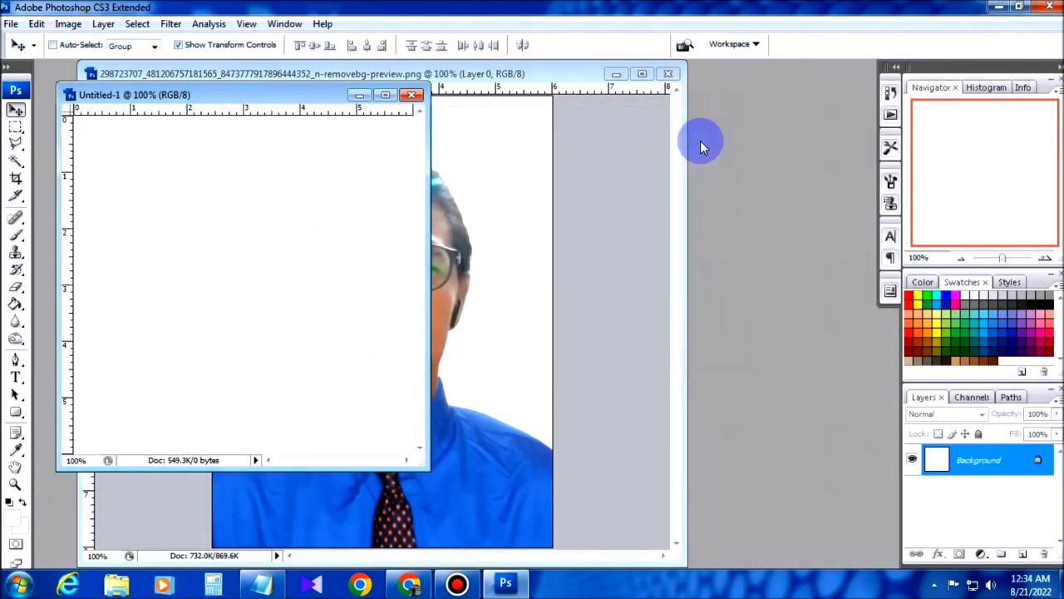
- Minimise the original portrait, enlarge the new document's window and paste the copied square portrait into it
left_click(616, 75)
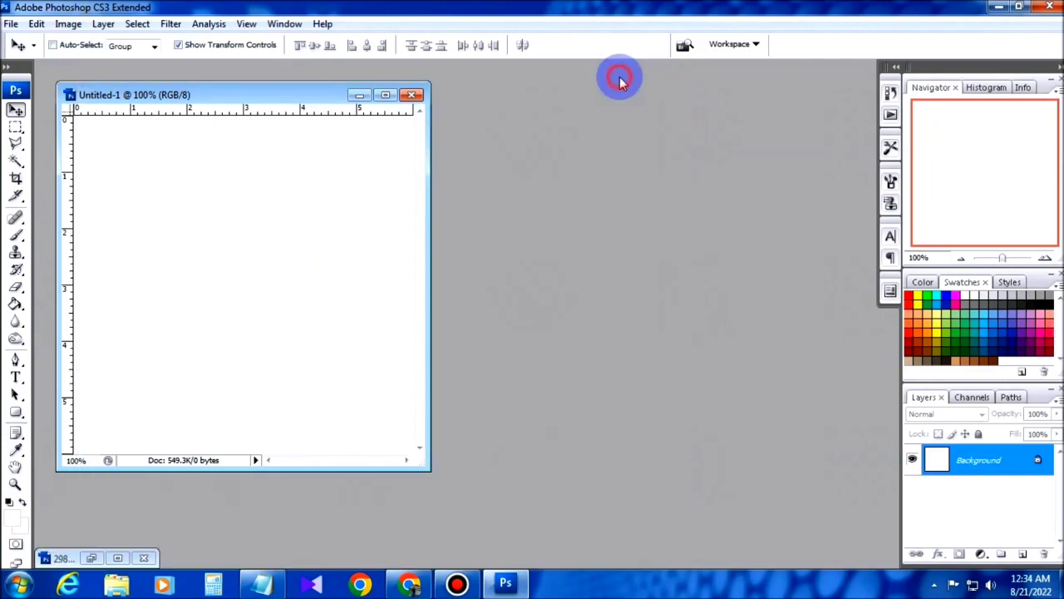
left_click_drag(425, 466, 635, 532)
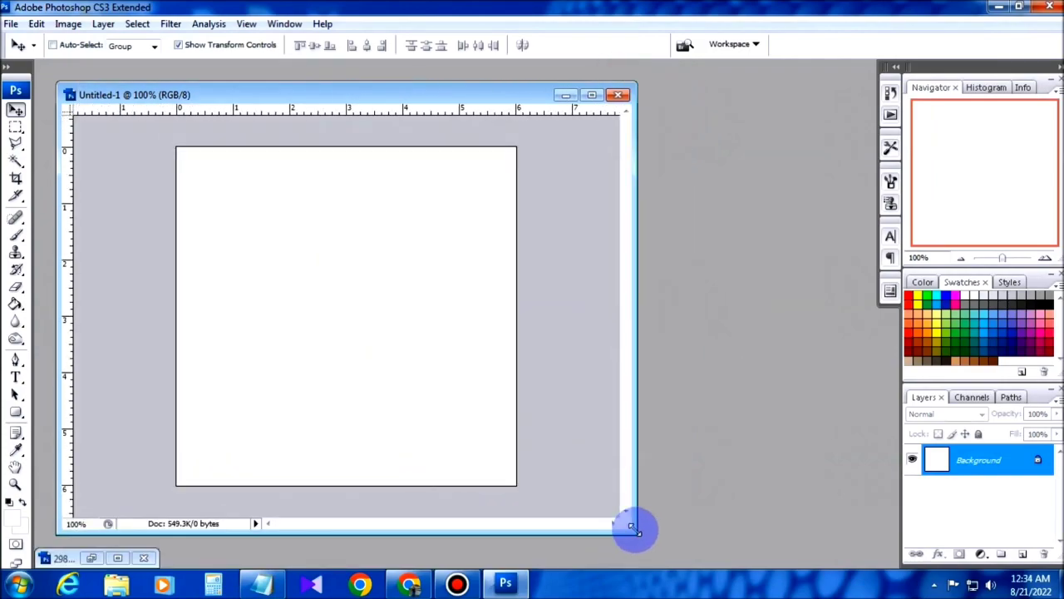
left_click(36, 23)
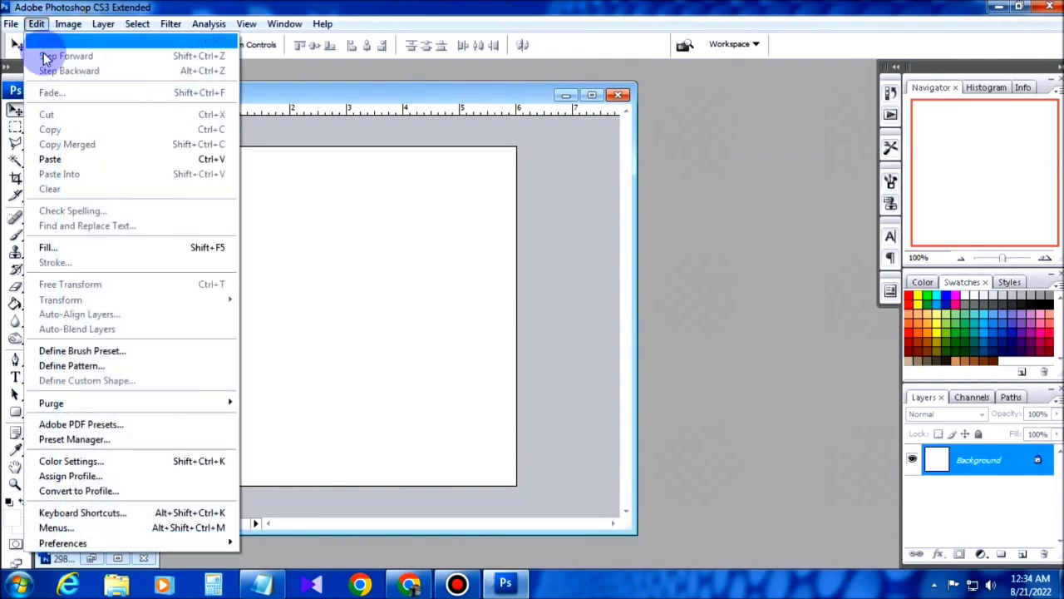
left_click(71, 159)
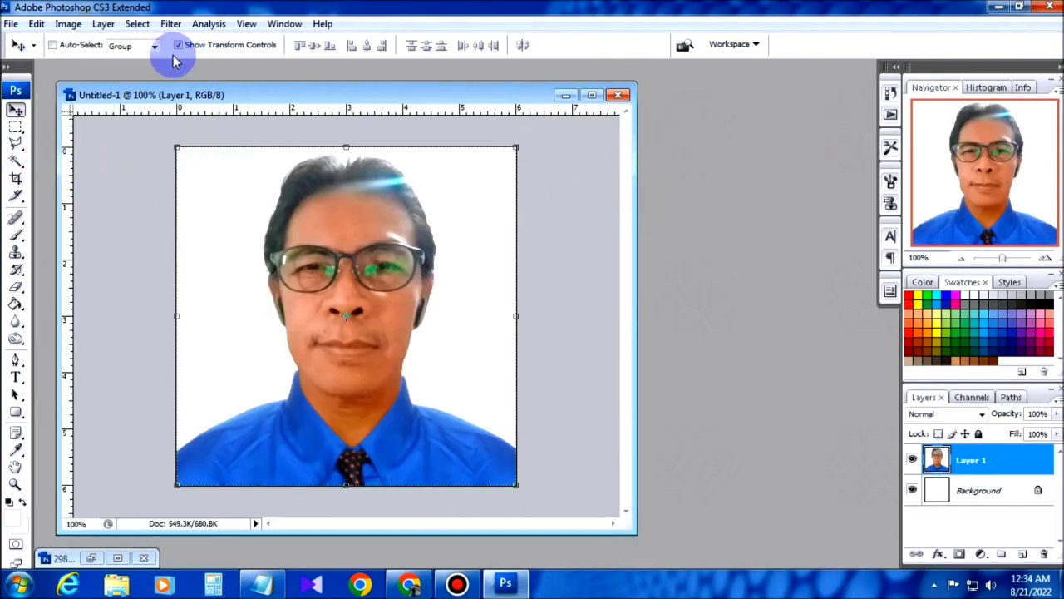
- Apply Auto Levels to the pasted portrait on Layer 1
left_click(69, 23)
mouse_move(83, 67)
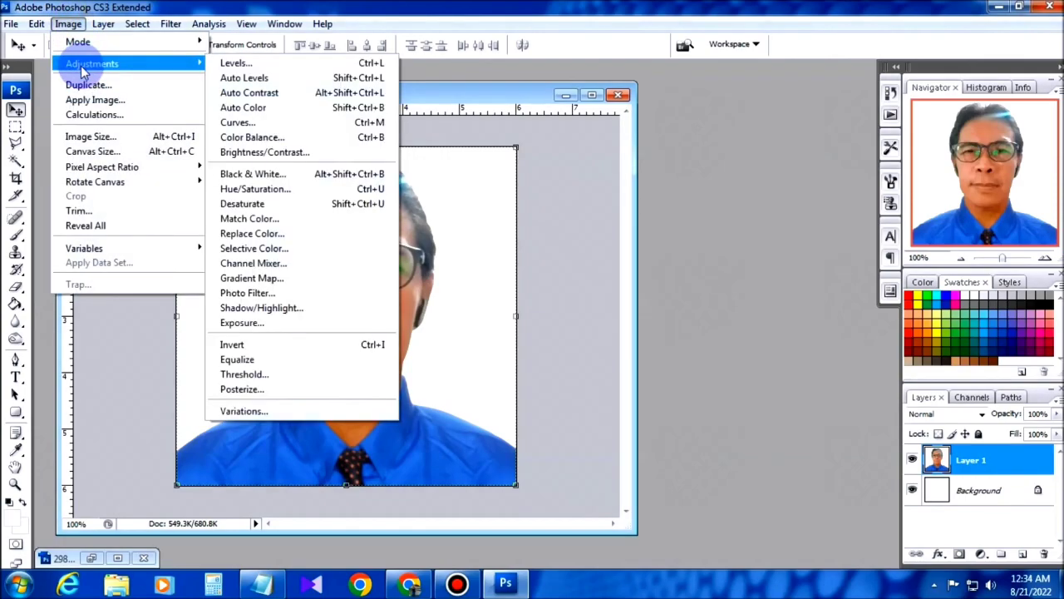
left_click(248, 77)
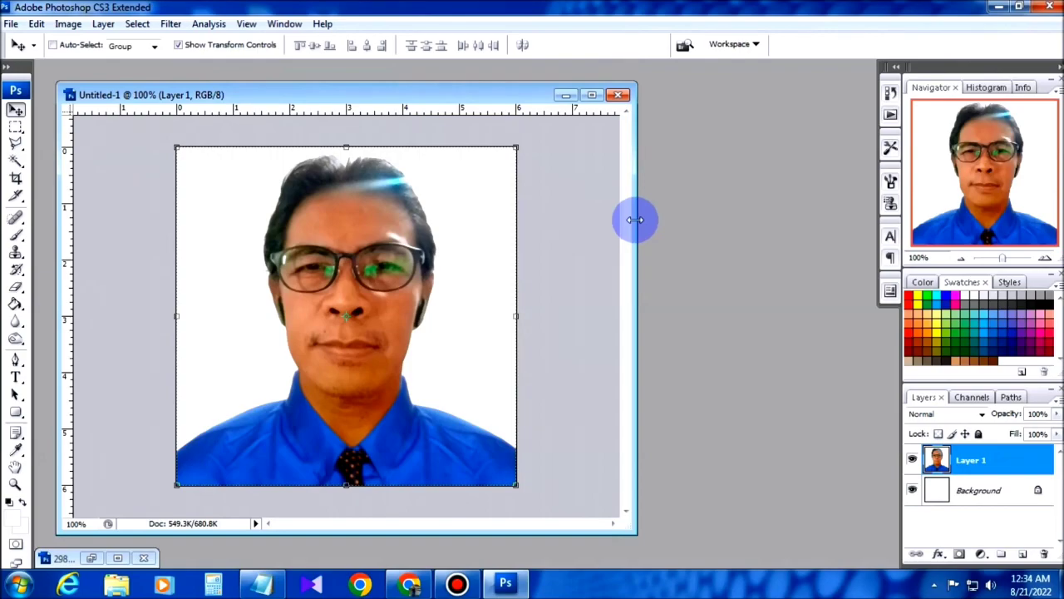
- Save the square portrait to the Desktop as a PNG named "sample pic" with interlacing set to None
left_click(11, 25)
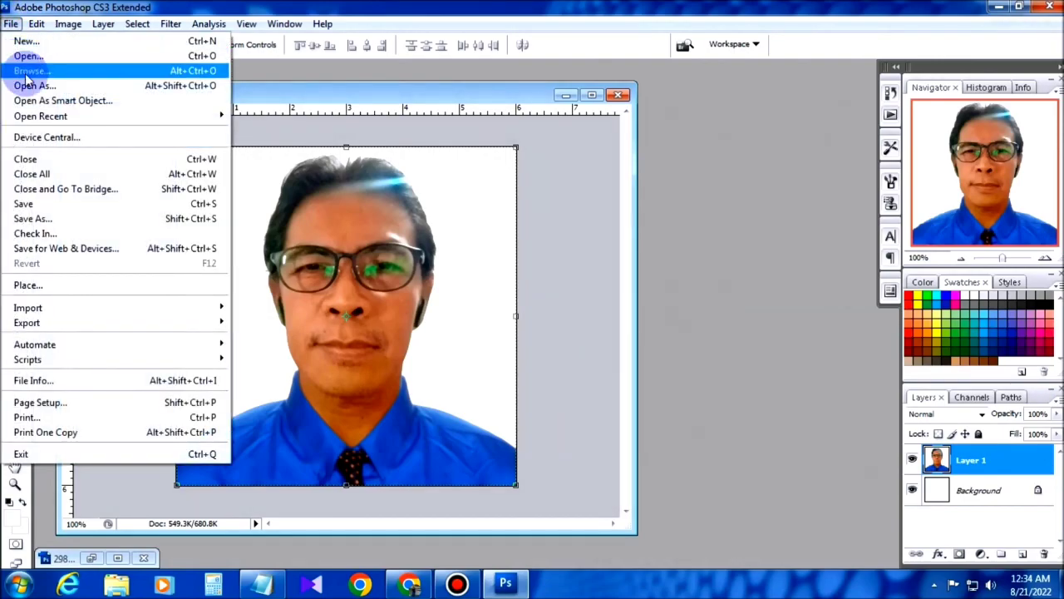
left_click(111, 221)
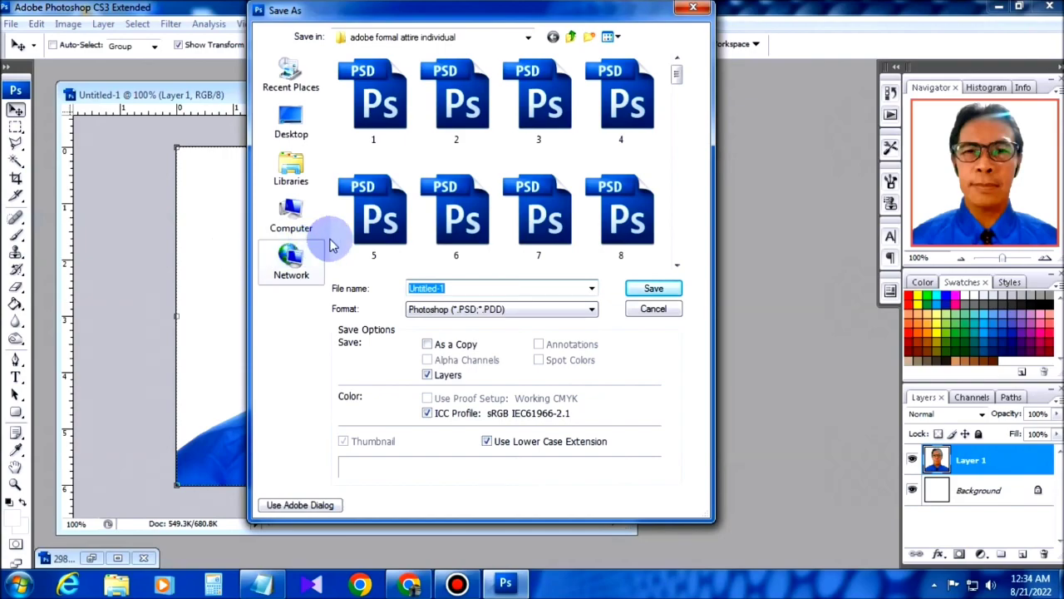
left_click(291, 126)
left_click(500, 320)
left_click(499, 466)
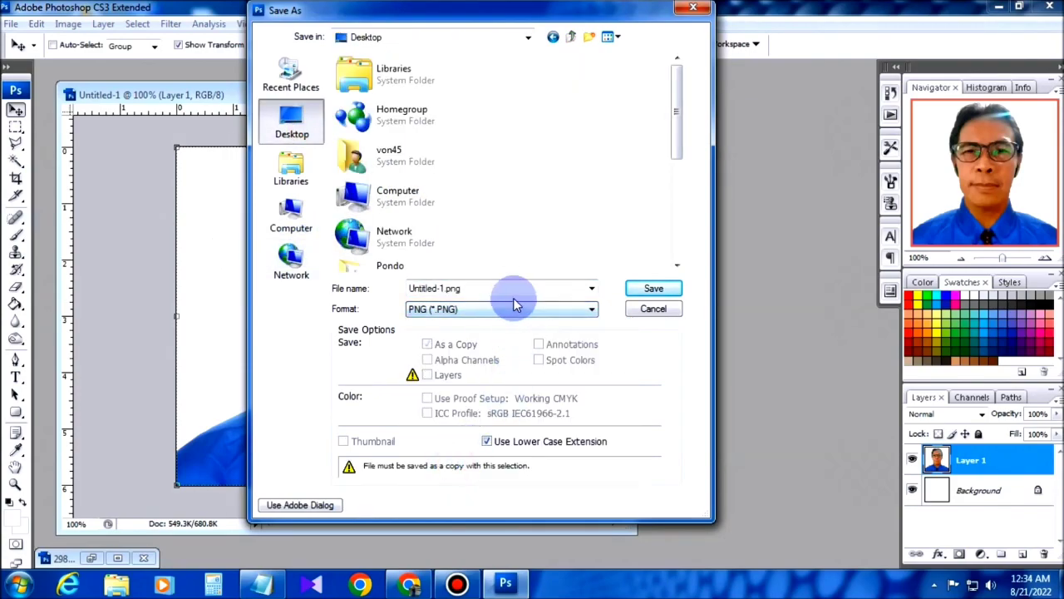
left_click(510, 289)
type("sample pic")
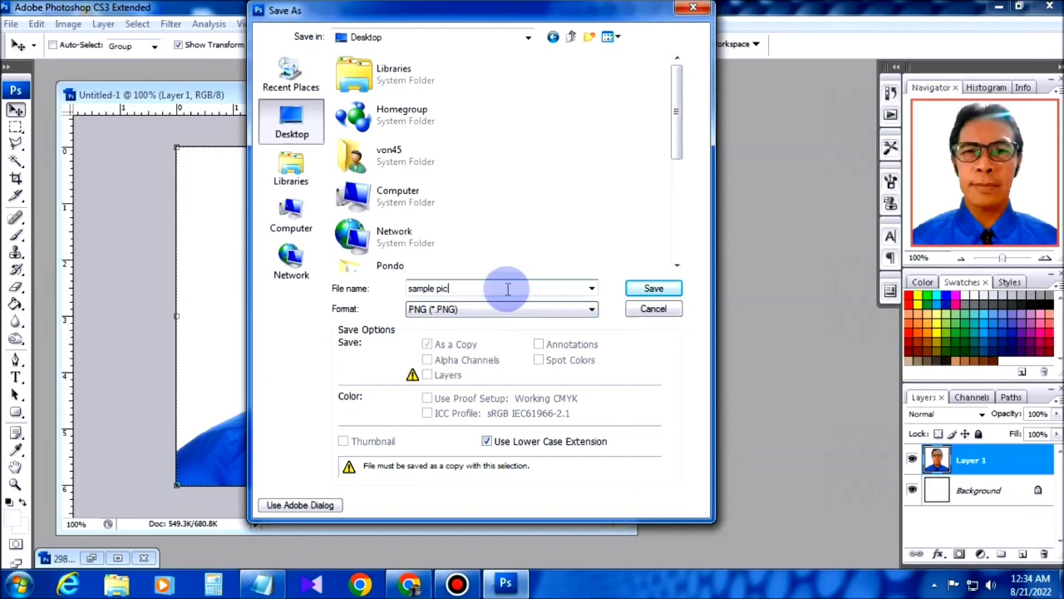
left_click(653, 291)
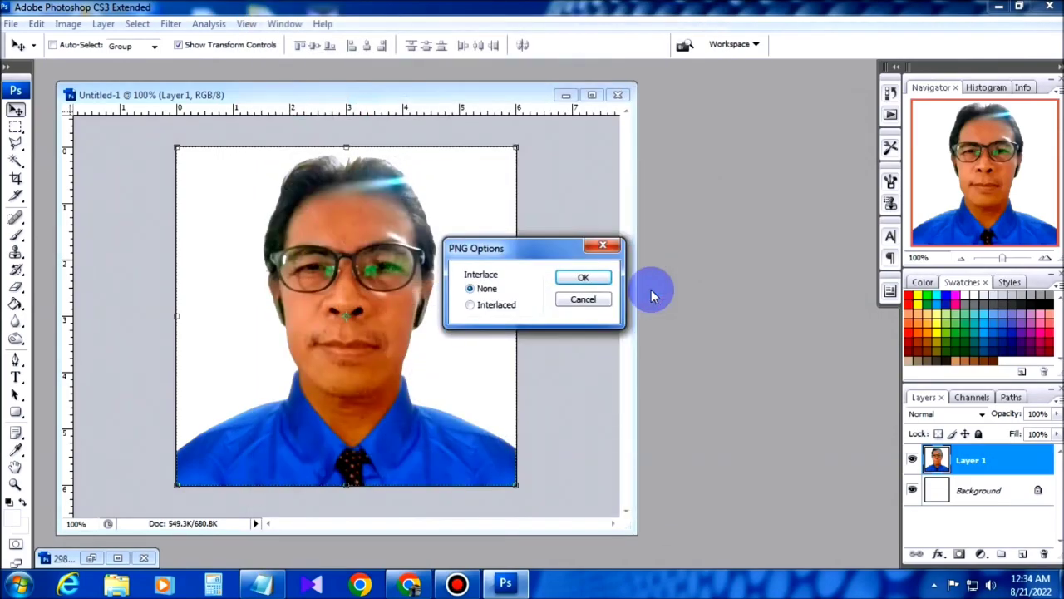
left_click(583, 276)
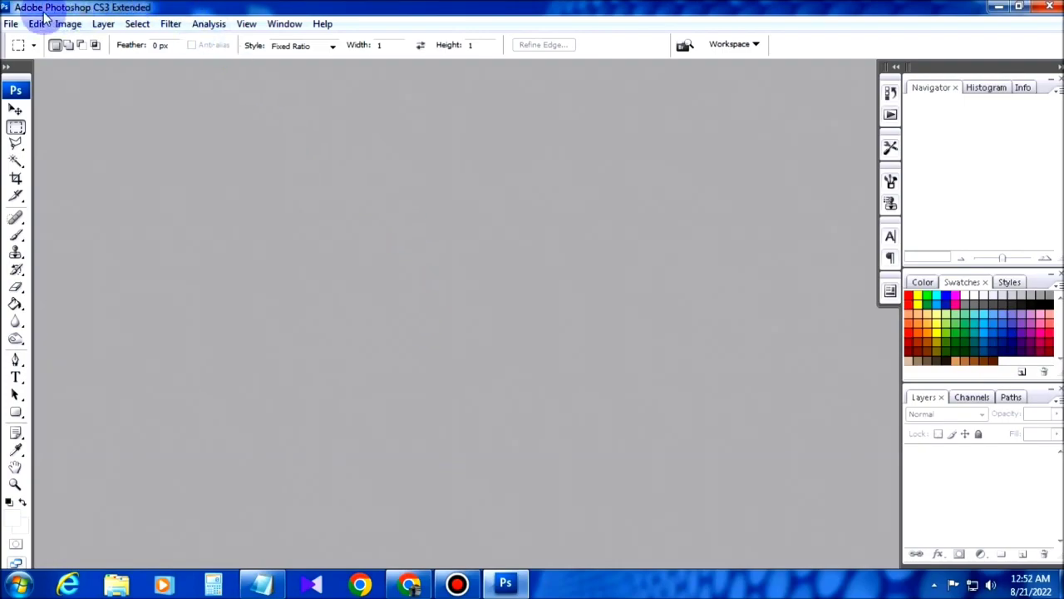
- Open the "sample pic" image from the Desktop
left_click(11, 23)
left_click(24, 56)
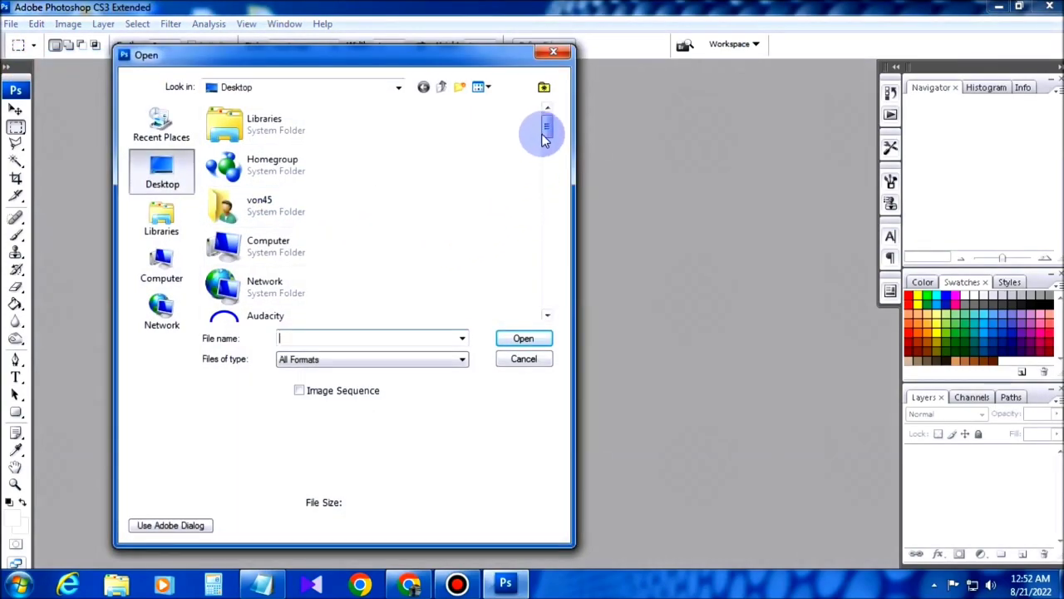
left_click_drag(544, 135, 571, 278)
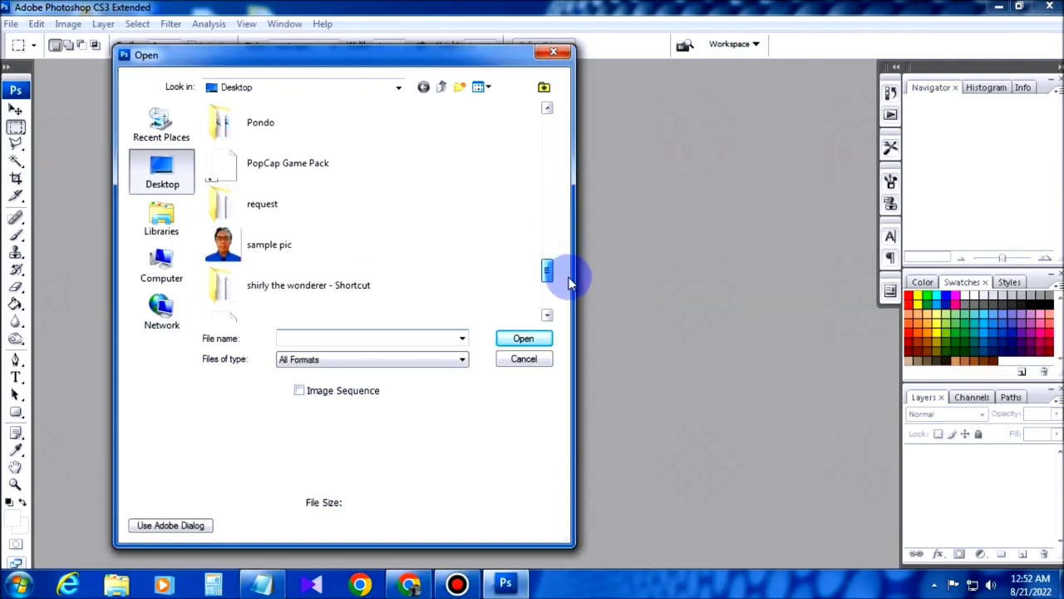
left_click(254, 238)
left_click(514, 338)
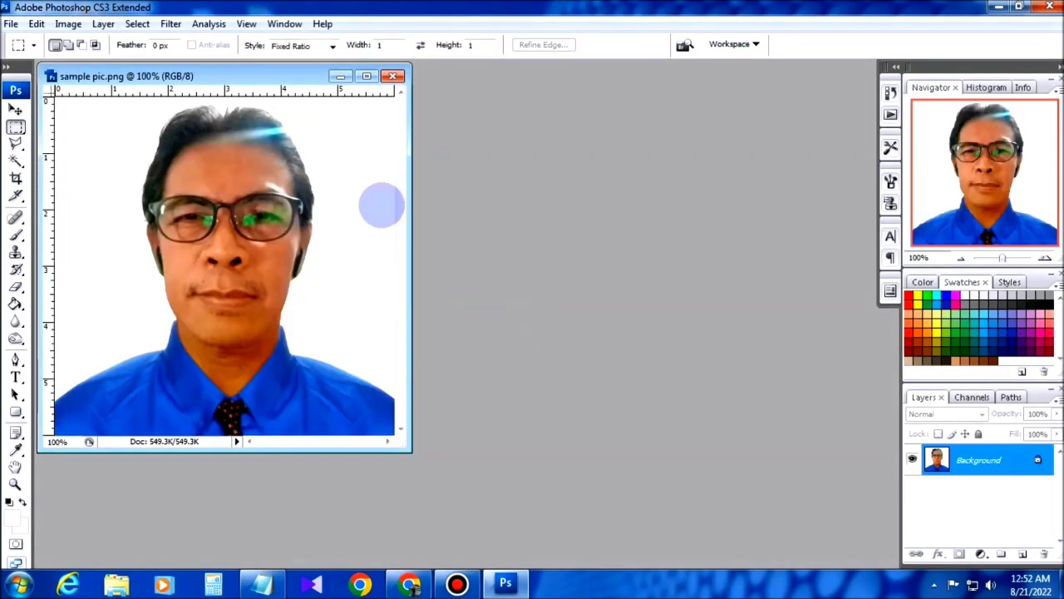
- Start a Picture Package from the portrait and delete all image zones from its "4 2x2 8 1x1" layout
left_click(13, 25)
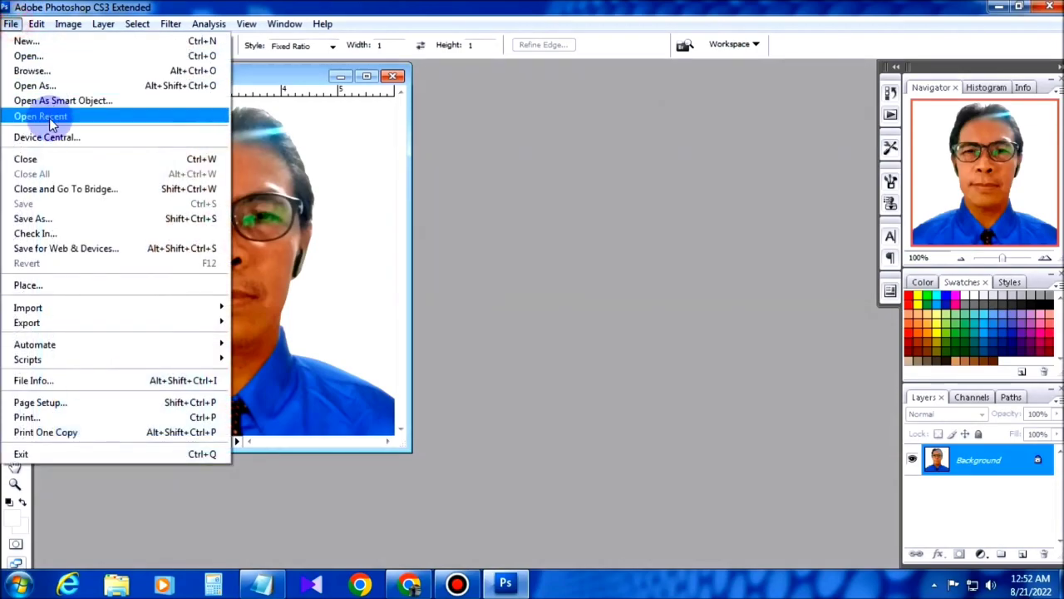
mouse_move(147, 351)
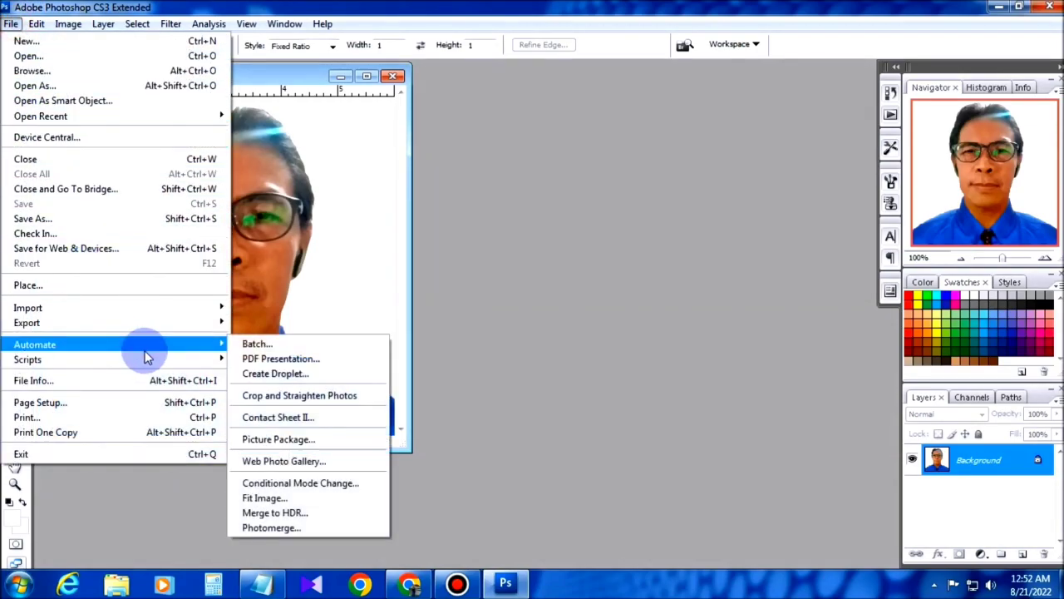
left_click(354, 440)
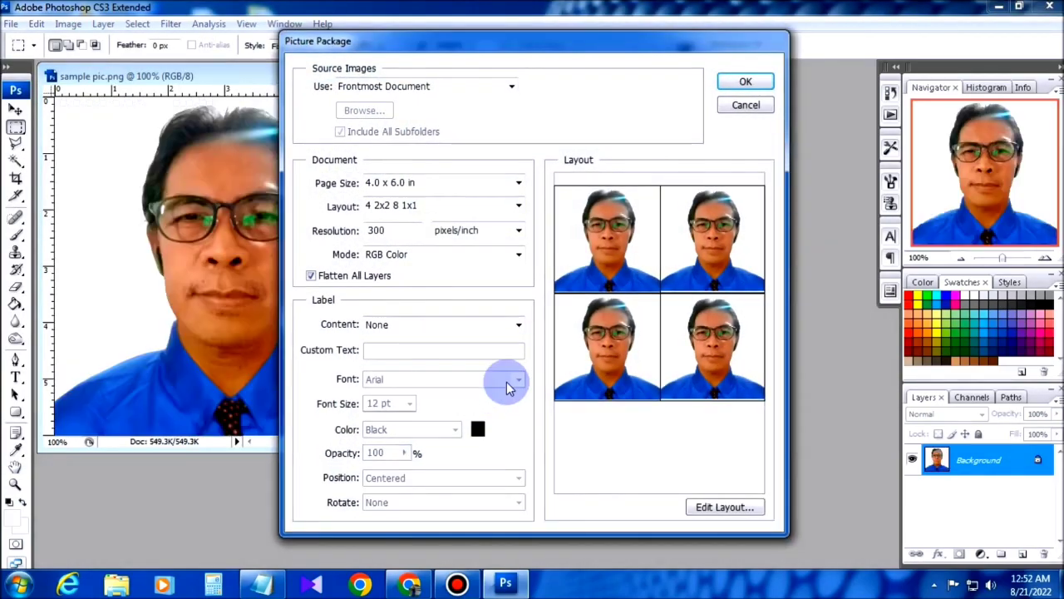
left_click(726, 509)
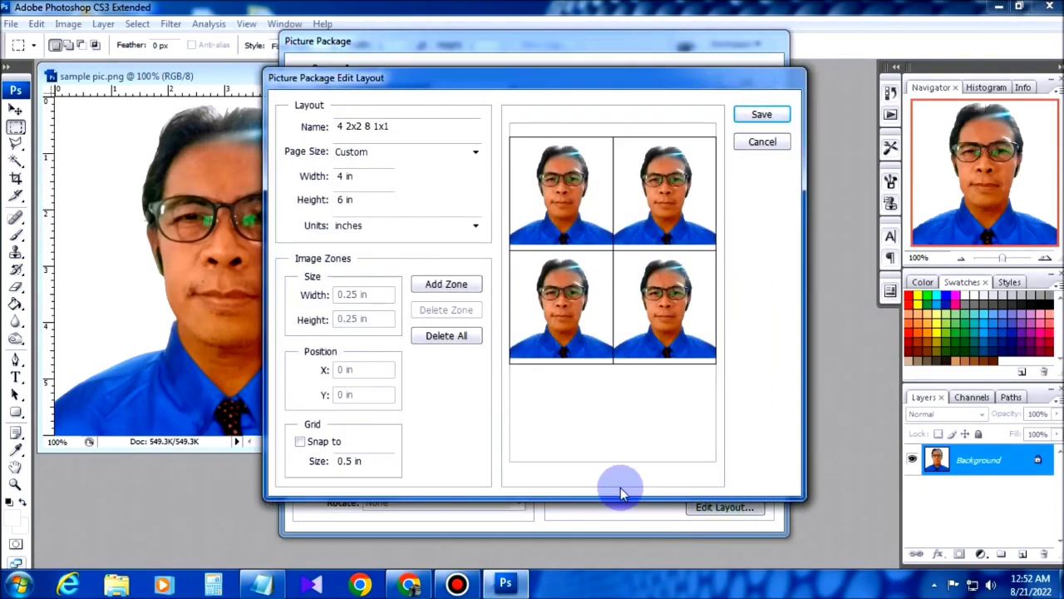
left_click(470, 335)
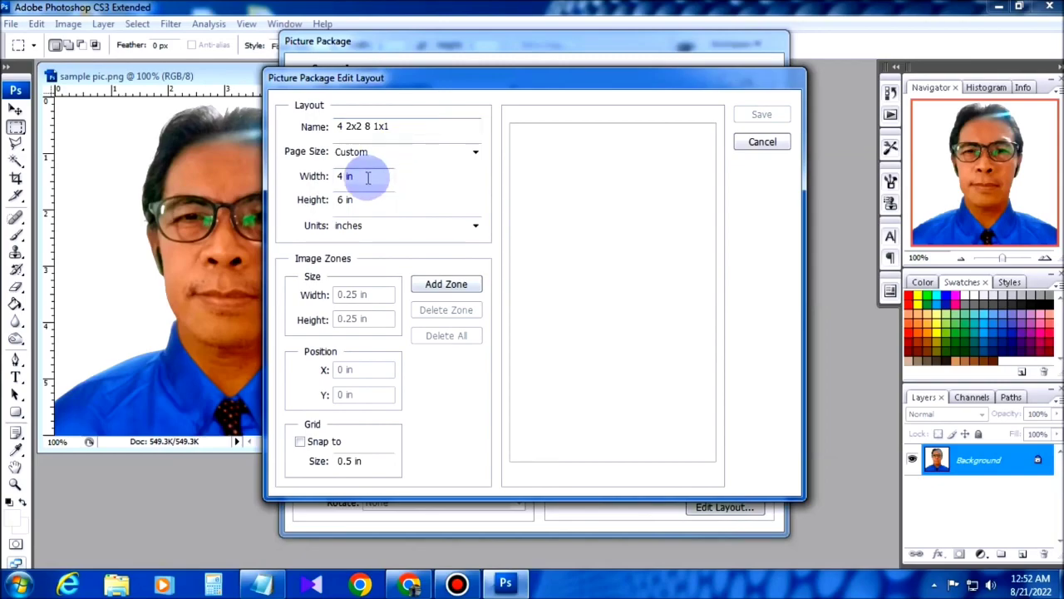
- Set the layout's page size to 5 in wide by 7 in high and enable grid snapping with a 0.25 in grid
left_click_drag(368, 178, 255, 178)
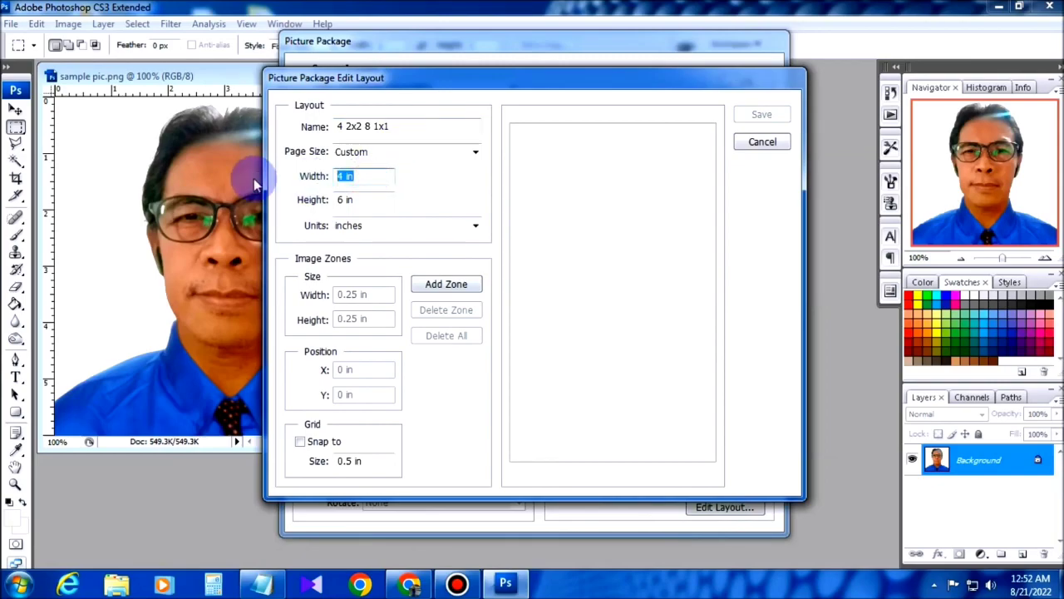
type("5")
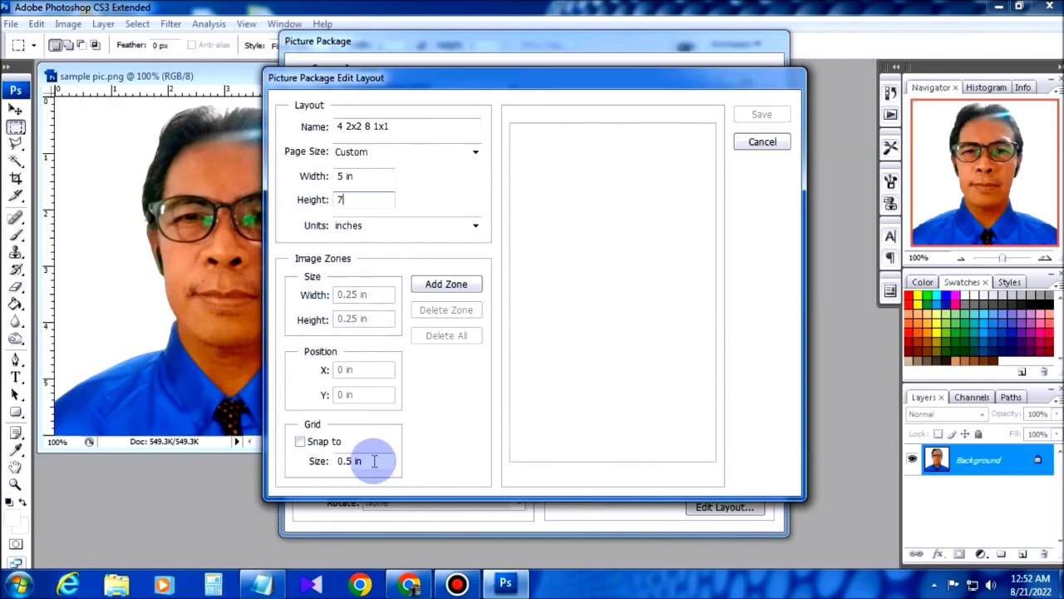
left_click(320, 442)
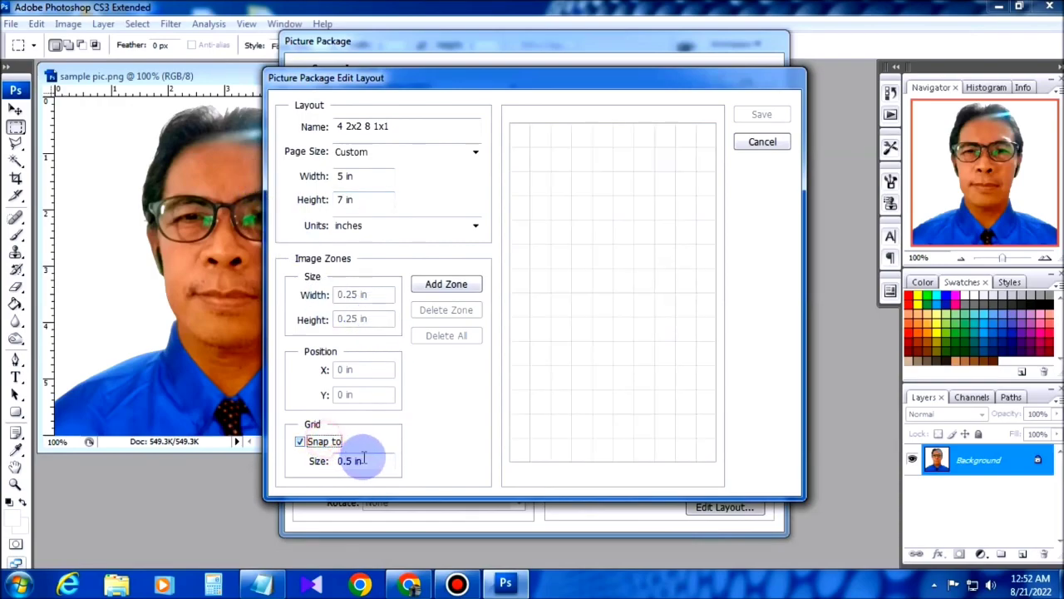
left_click_drag(371, 460, 341, 463)
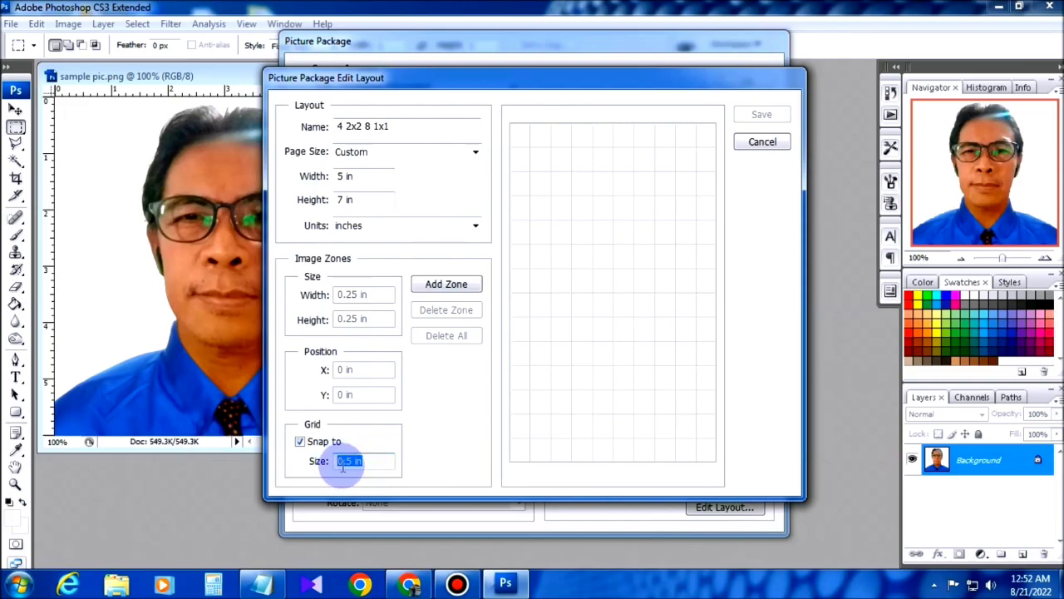
type(".")
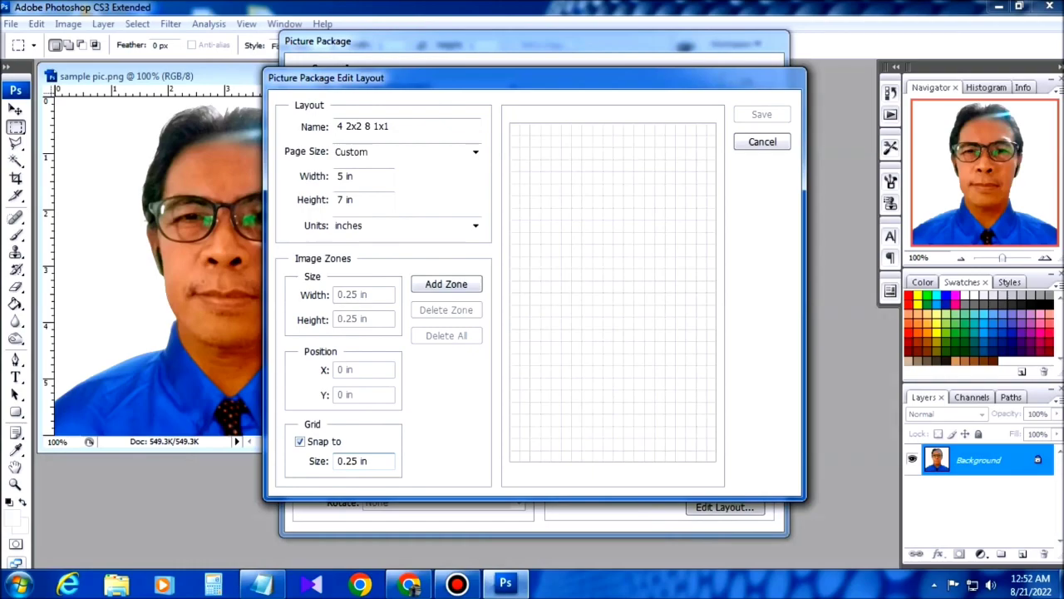
left_click(394, 291)
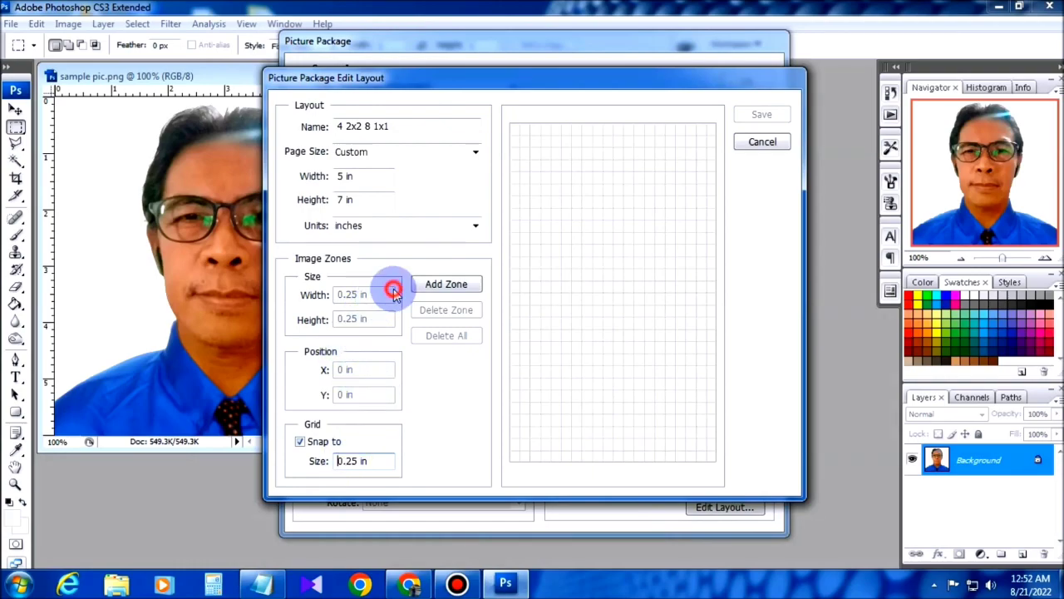
- Add an image zone sized 2 x 2 in and place it at X 0.25 in, Y 0.25 in
left_click(438, 284)
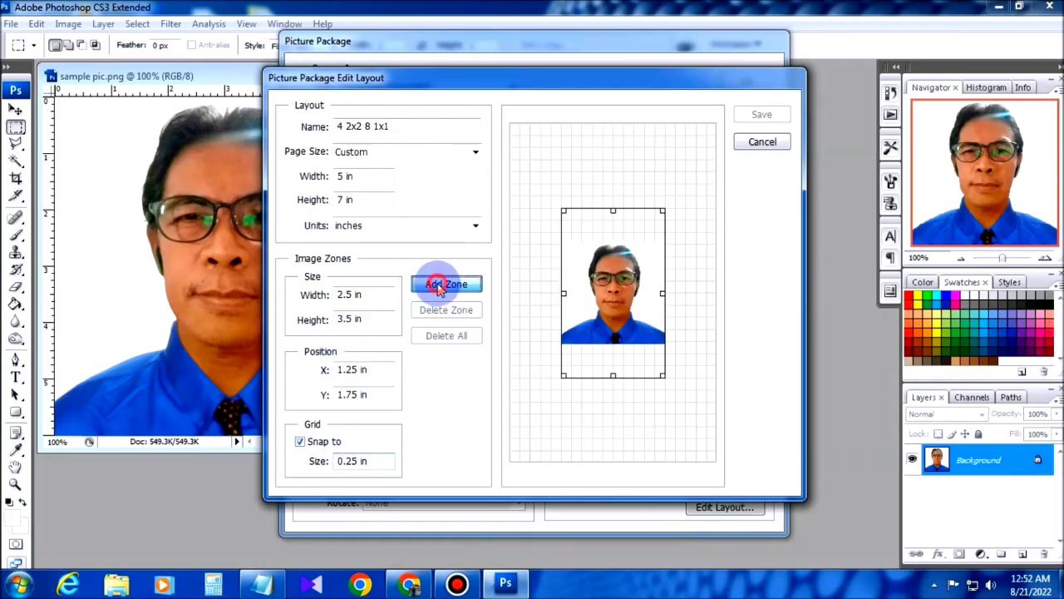
double_click(387, 295)
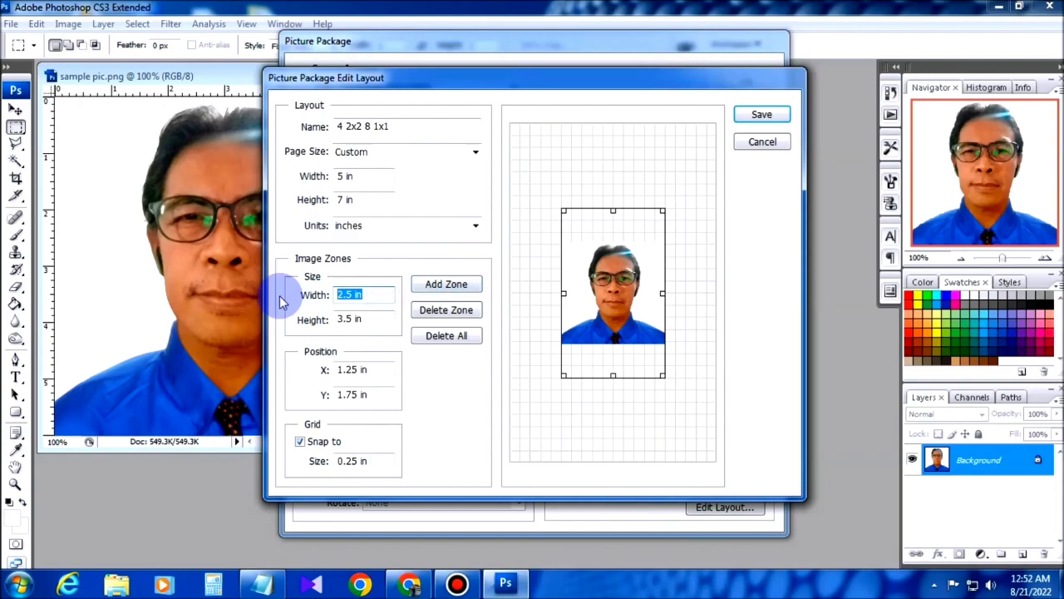
type("2")
key("Tab")
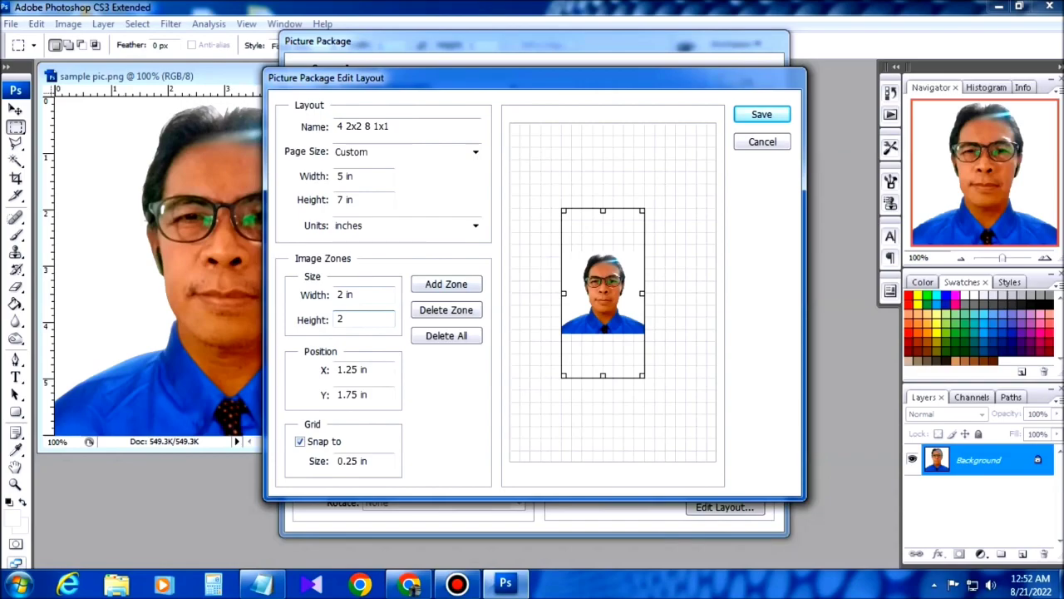
left_click(661, 264)
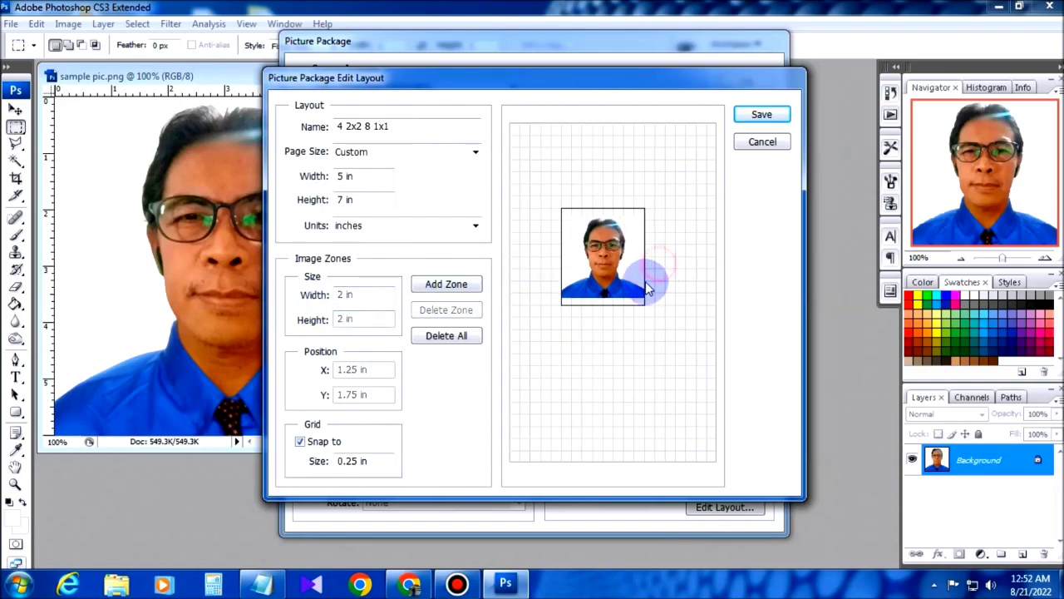
left_click_drag(625, 281, 592, 207)
- Duplicate the 2 x 2 in zone to X 2.5 in, Y 0.25 in, and move the original beside it to X 0.5 in
right_click(594, 204)
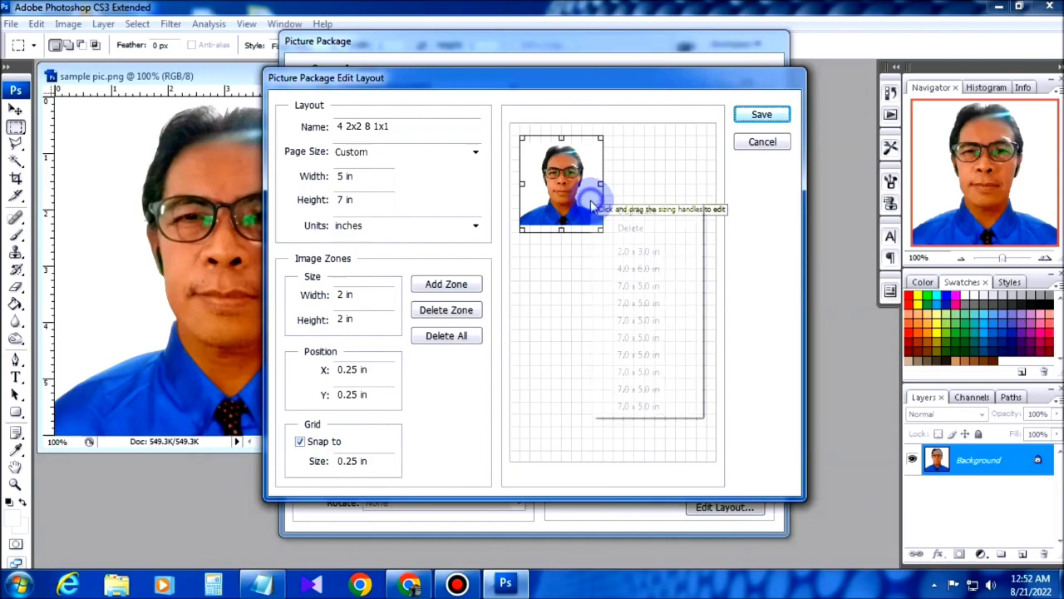
left_click(617, 208)
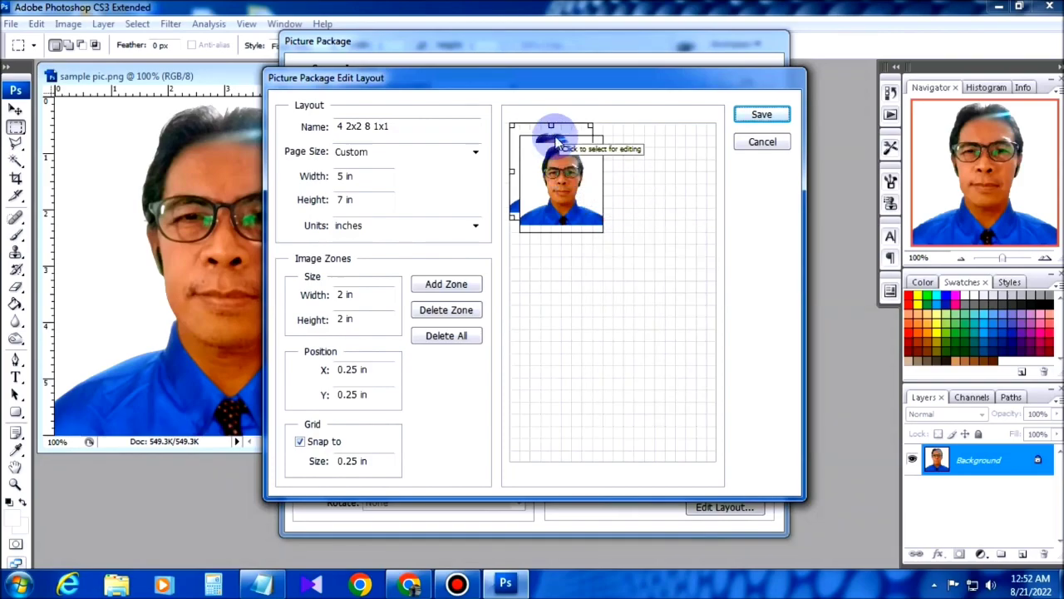
left_click_drag(561, 128, 659, 155)
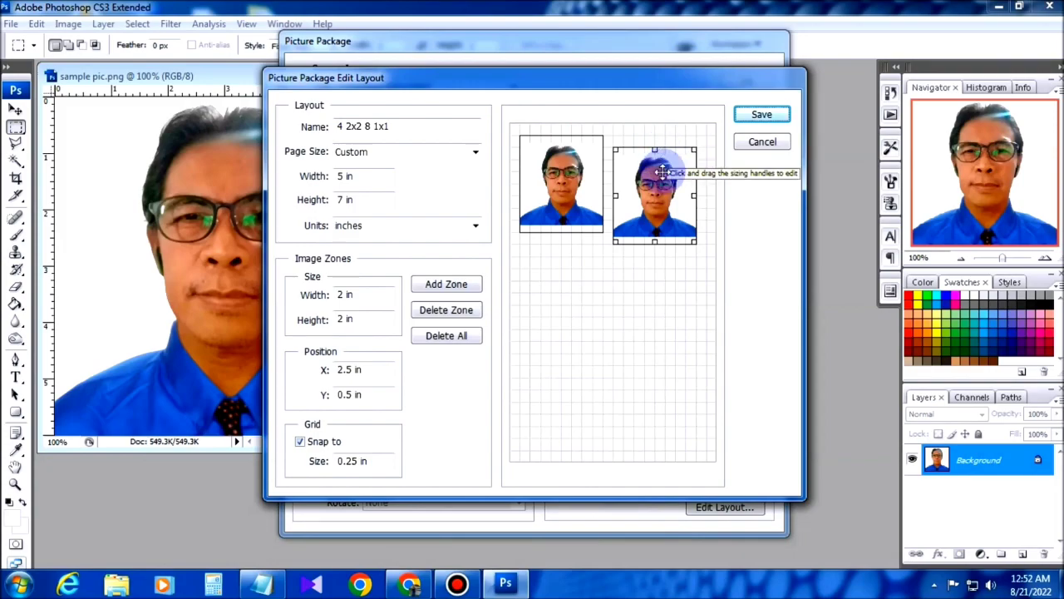
mouse_move(652, 176)
left_mouse_down()
mouse_move(669, 164)
mouse_move(660, 160)
left_mouse_up()
left_click(568, 170)
left_click_drag(563, 176, 572, 179)
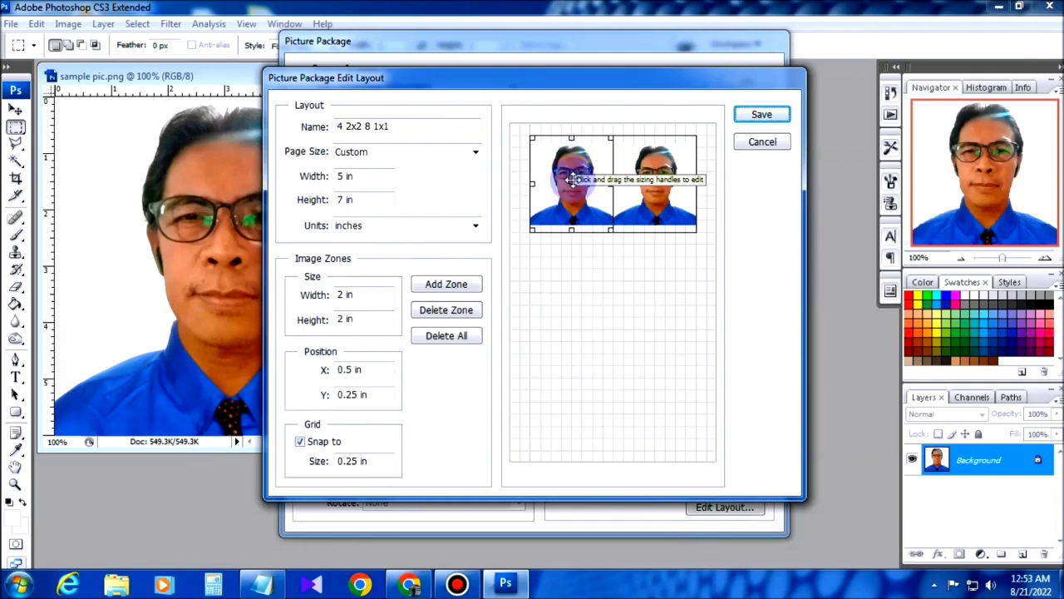
- Duplicate the 2 x 2 in zone twice to form a second row at Y 2.25 in, with copies at X 0.5 and 2.5 in
right_click(588, 210)
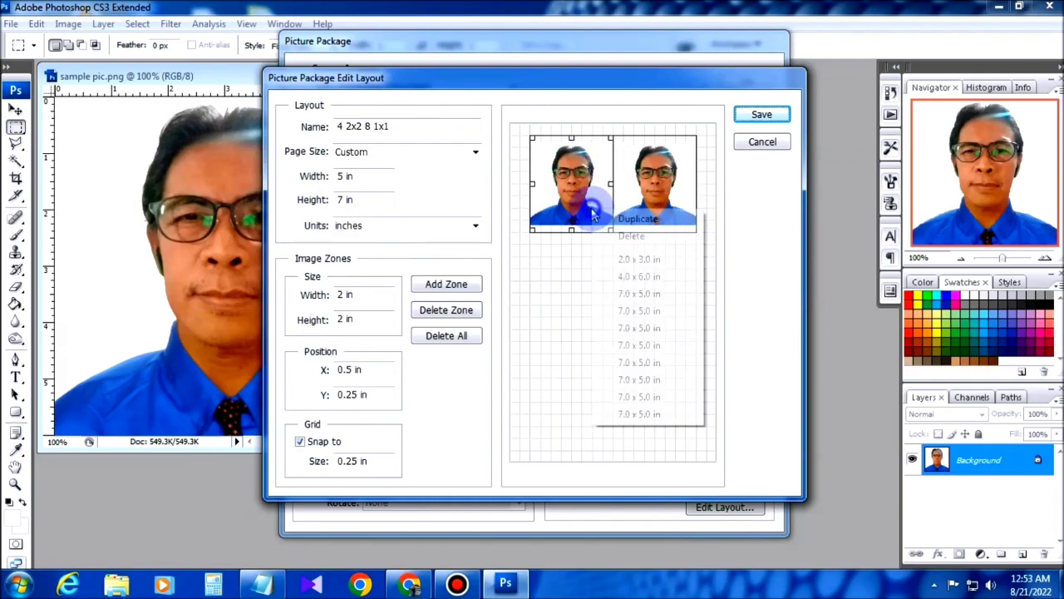
left_click(637, 219)
left_click_drag(570, 204, 544, 253)
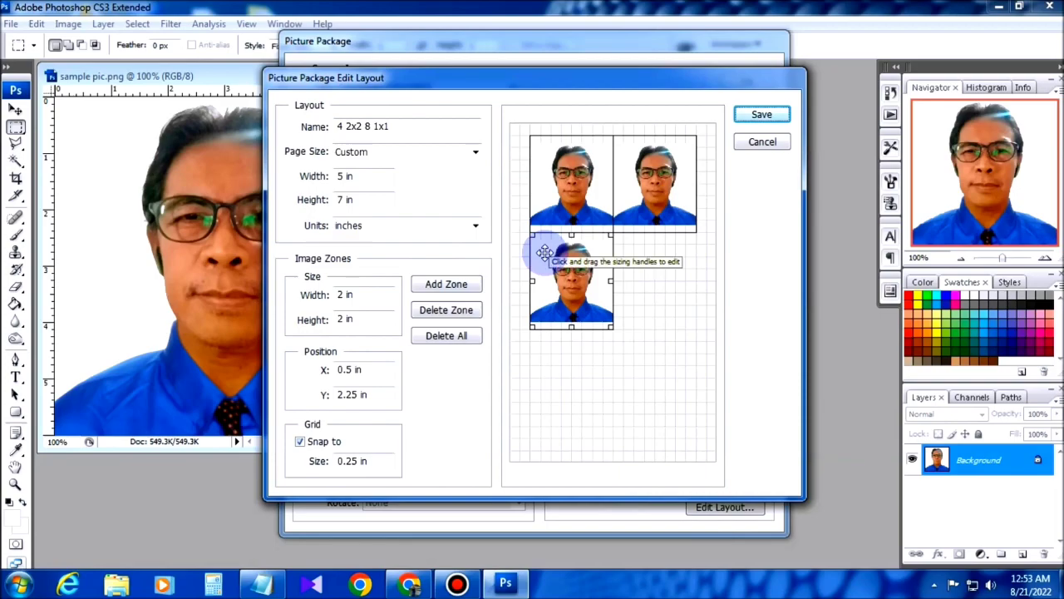
right_click(545, 253)
left_click(591, 264)
left_click_drag(525, 162, 633, 267)
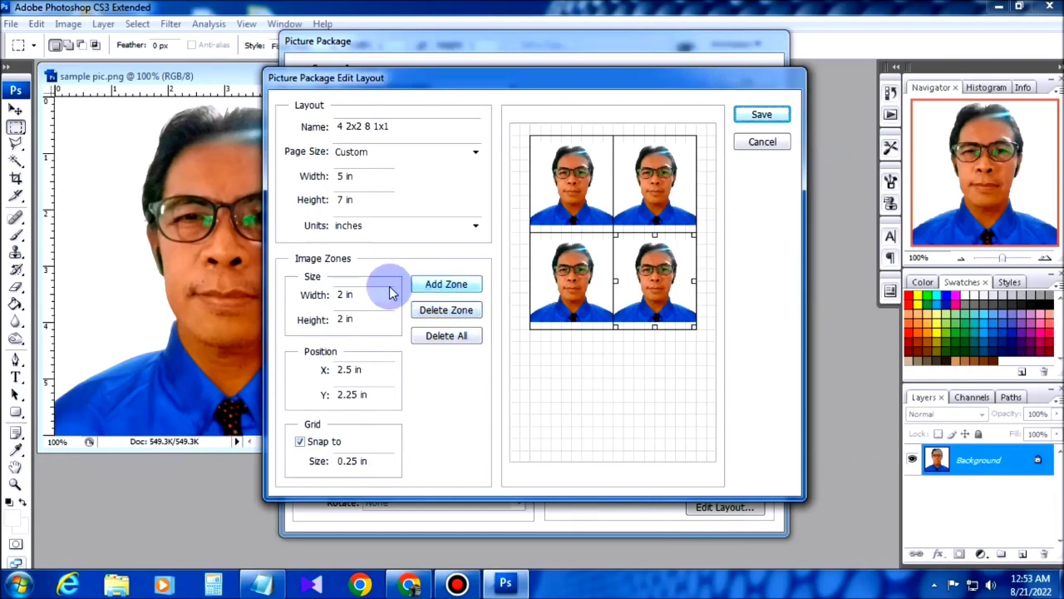
left_click_drag(379, 297, 290, 300)
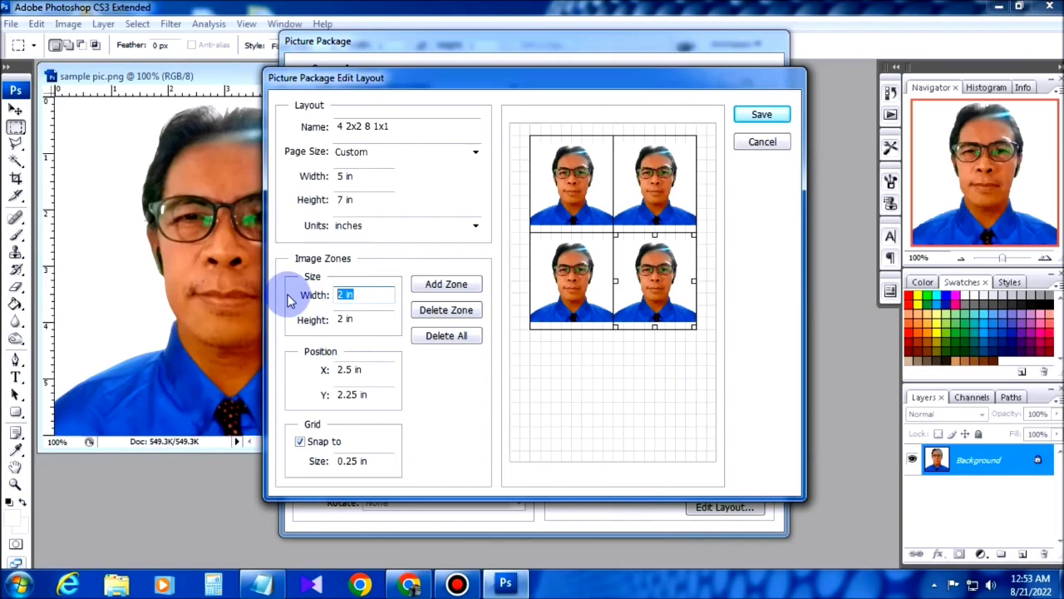
type("1")
key("Tab")
type("1")
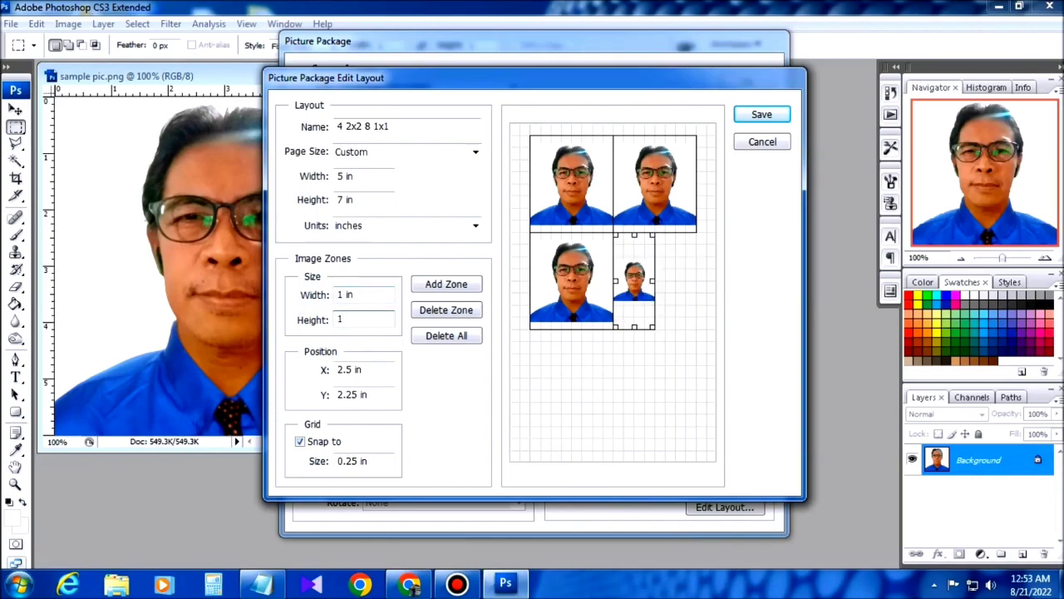
left_click_drag(364, 293, 266, 303)
type("2")
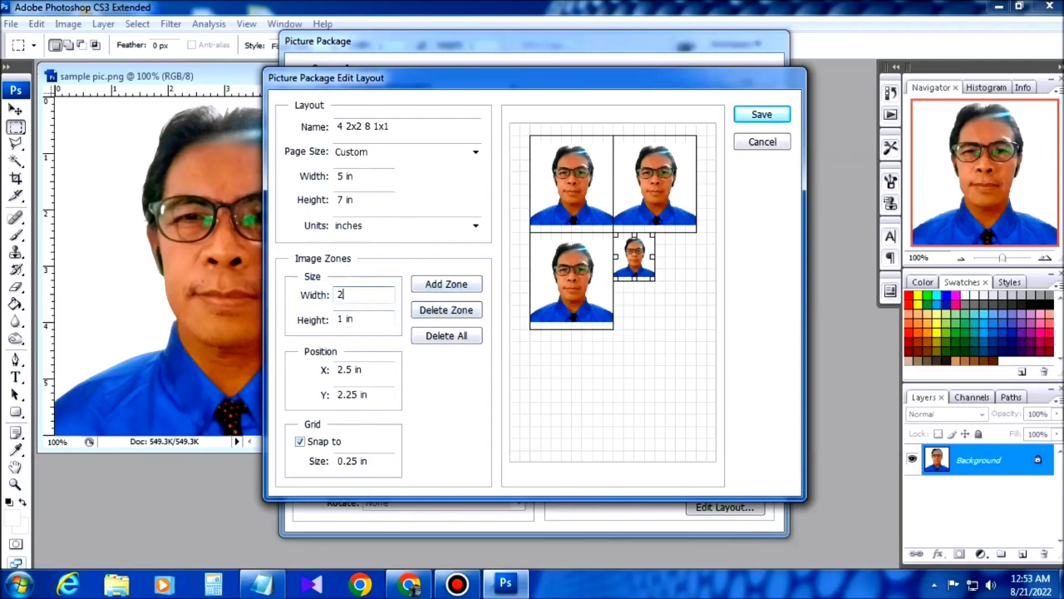
key("Tab")
type("2")
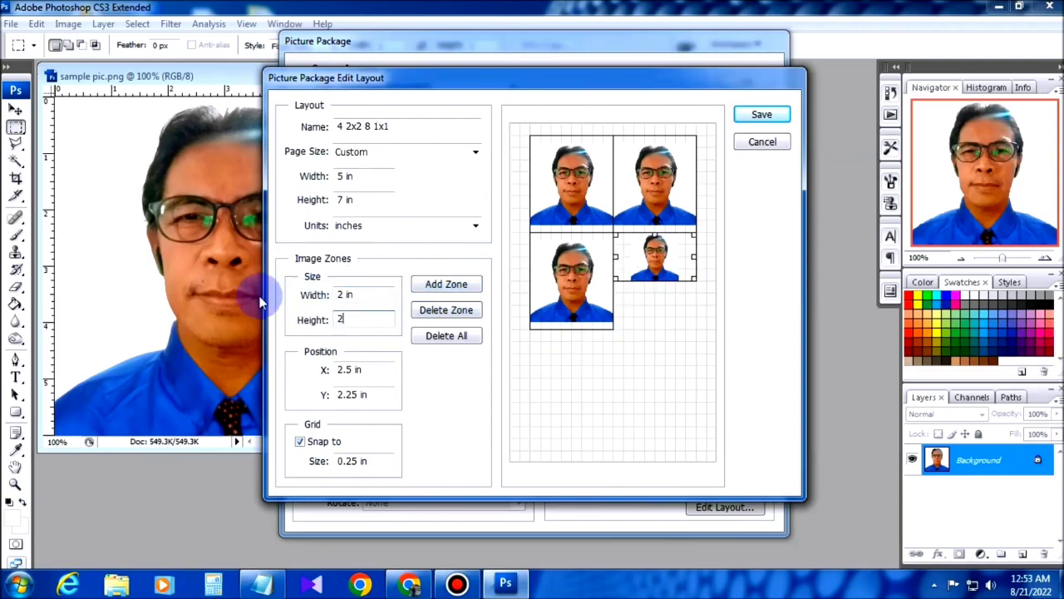
- Add an image zone sized 1 x 1 in and place it below the large portraits at X 0.5 in, Y 4.25 in
left_click(446, 286)
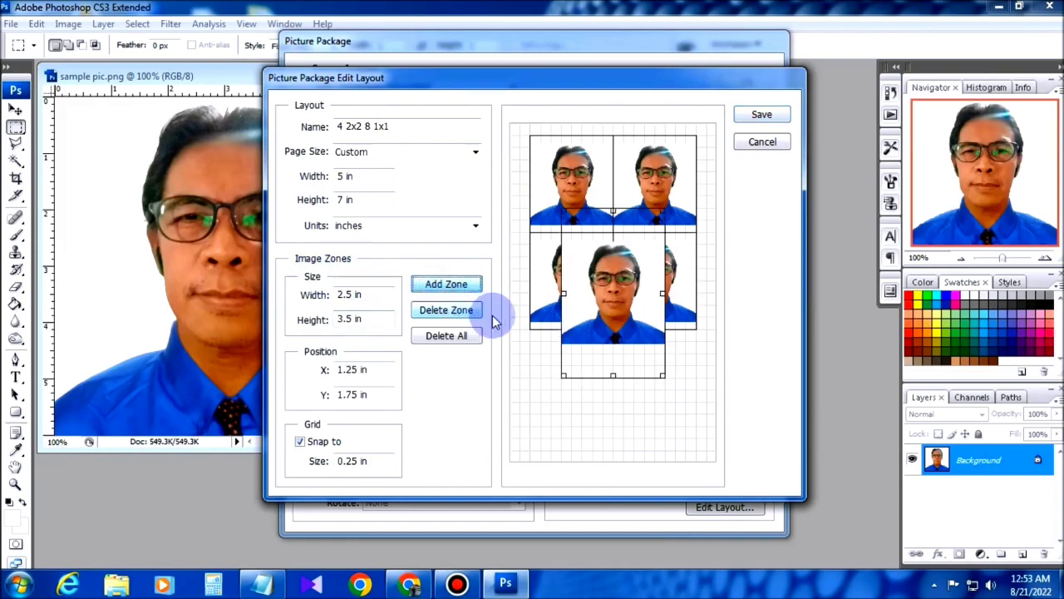
left_click(390, 294)
left_click_drag(390, 294, 297, 304)
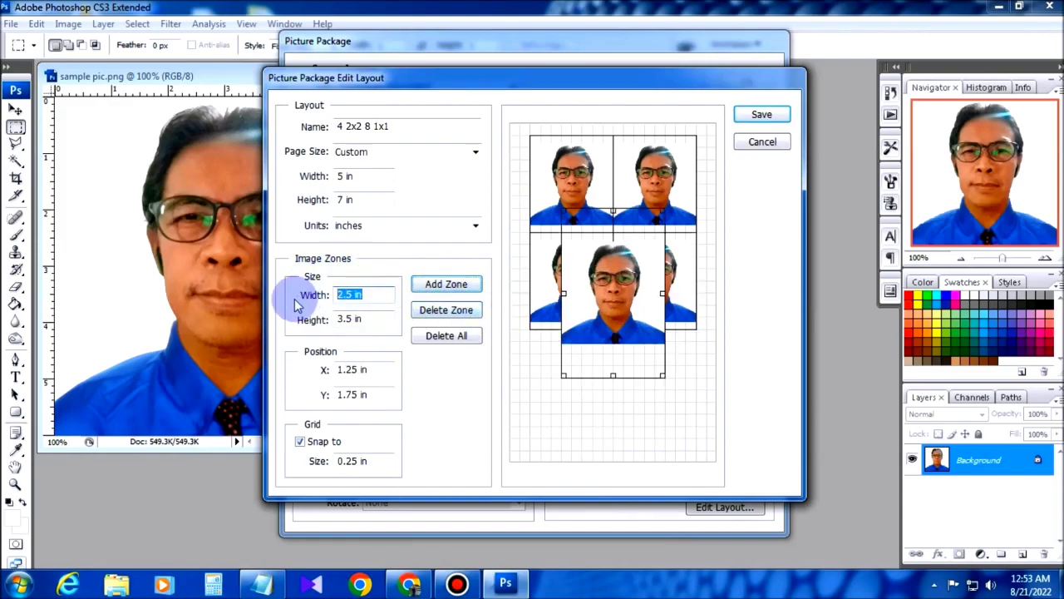
type("1")
key("Tab")
type("1")
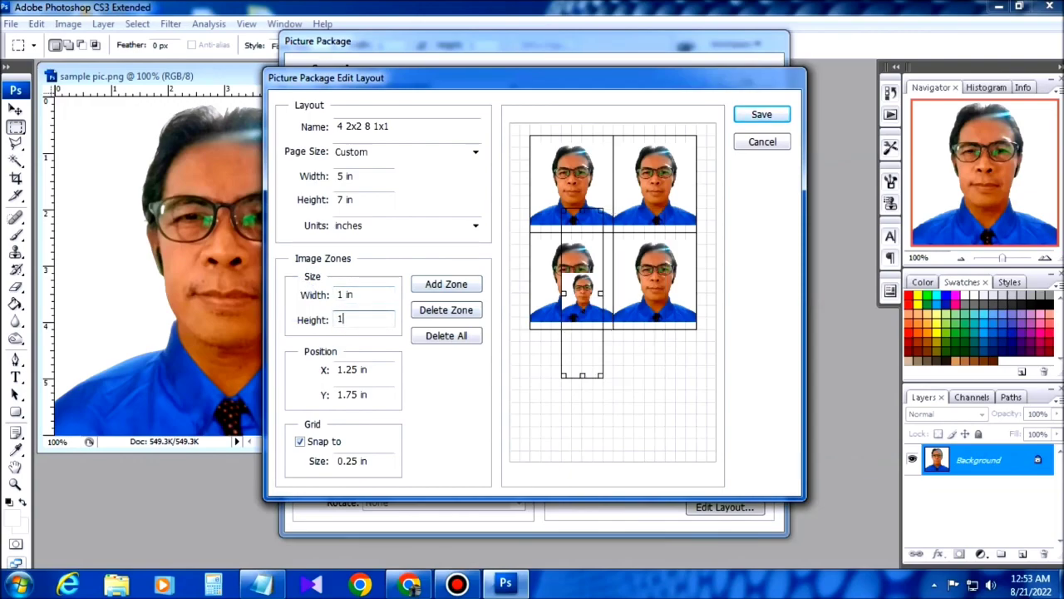
left_click(630, 387)
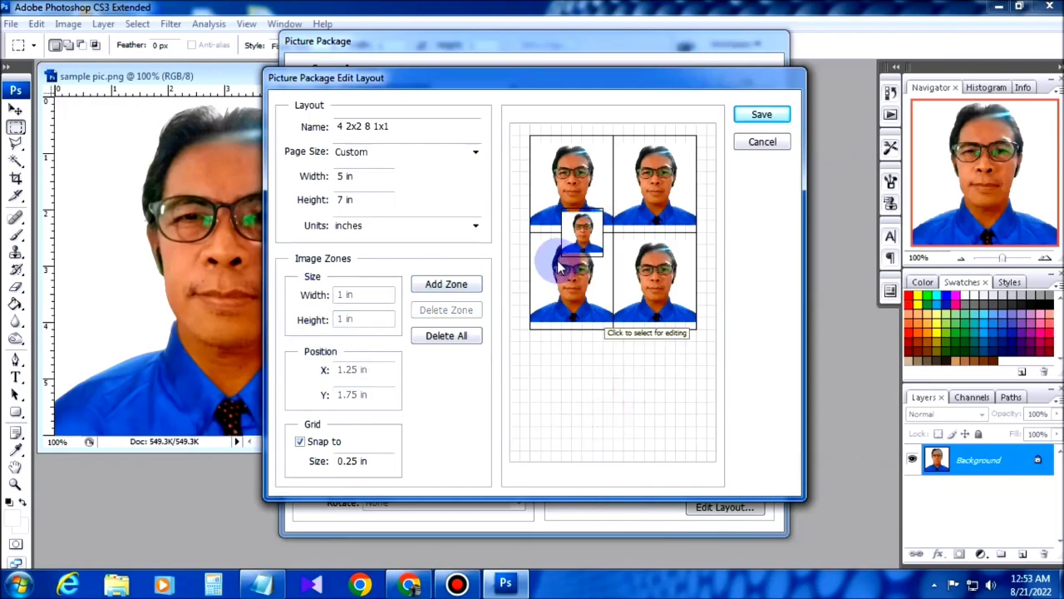
left_click_drag(557, 223, 541, 350)
- Duplicate the 1 x 1 in zone three times along the row at Y 4.25 in, with copies at X 1.5, 2.5 and 3.5 in
right_click(551, 353)
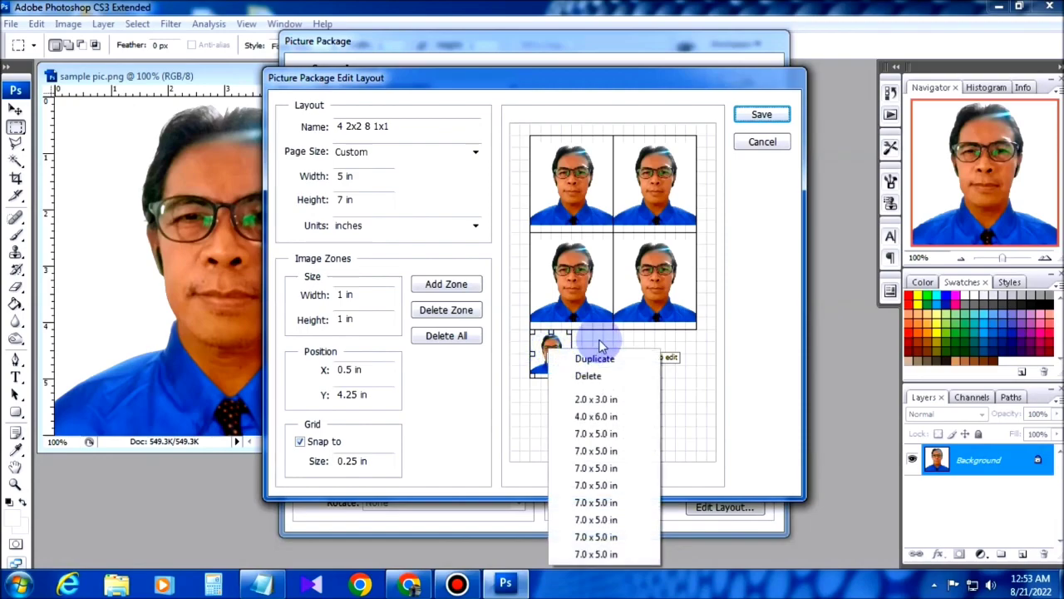
left_click(595, 358)
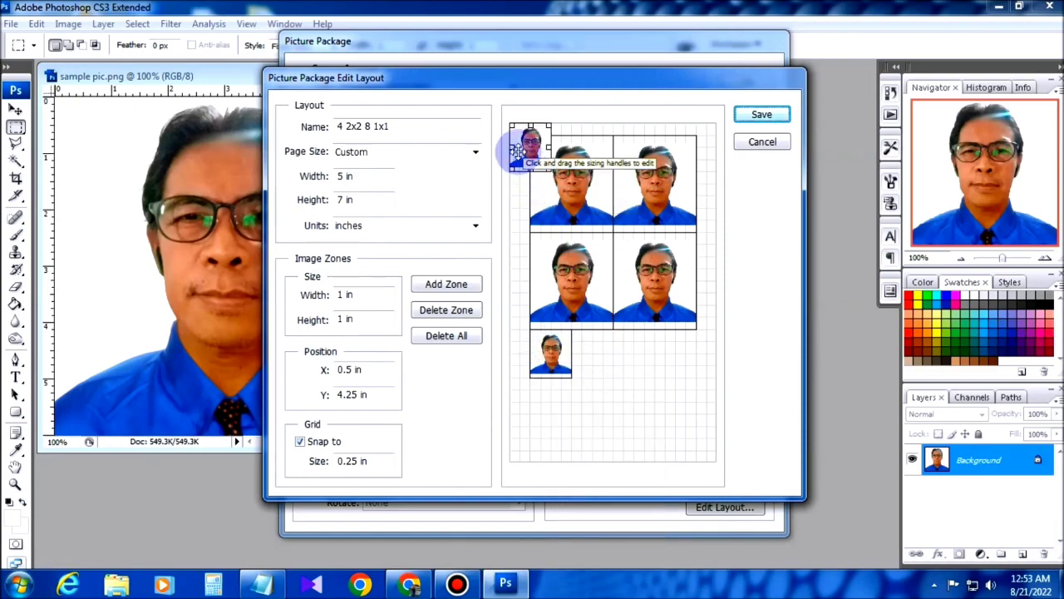
left_click_drag(516, 153, 583, 367)
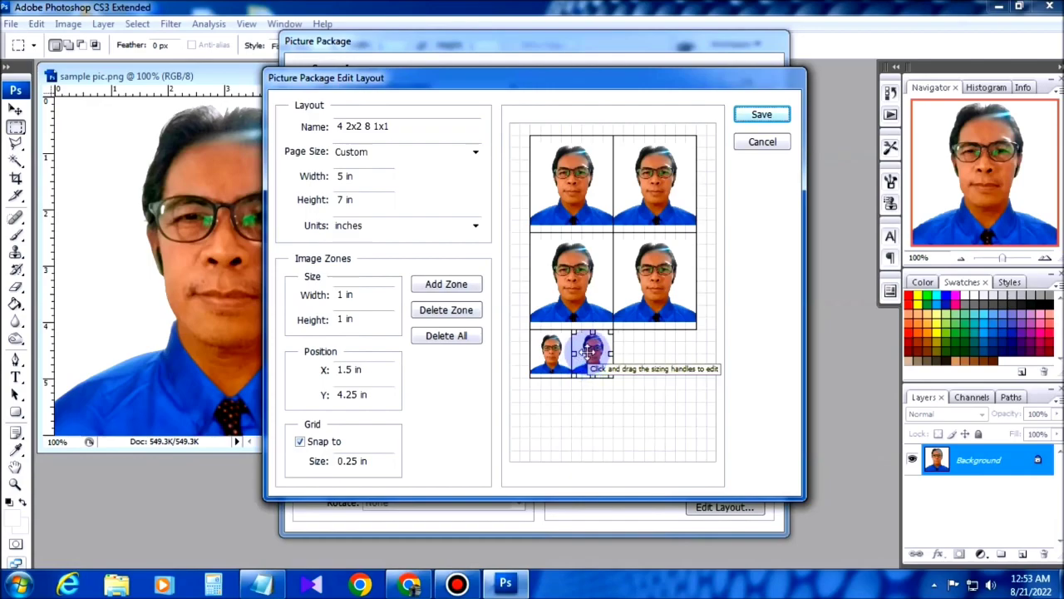
right_click(612, 341)
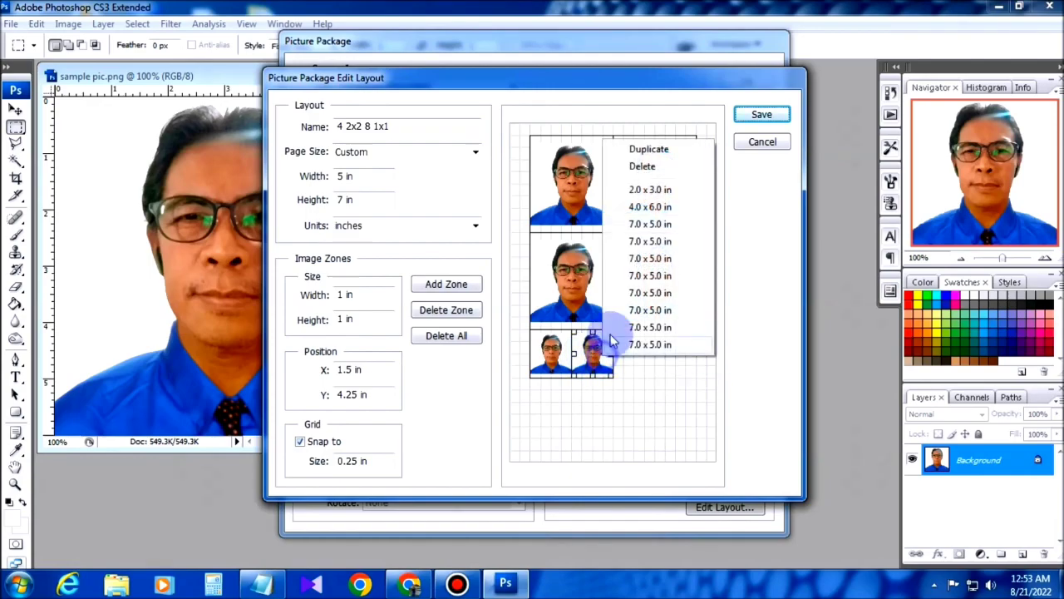
left_click(659, 149)
left_click_drag(536, 156, 636, 349)
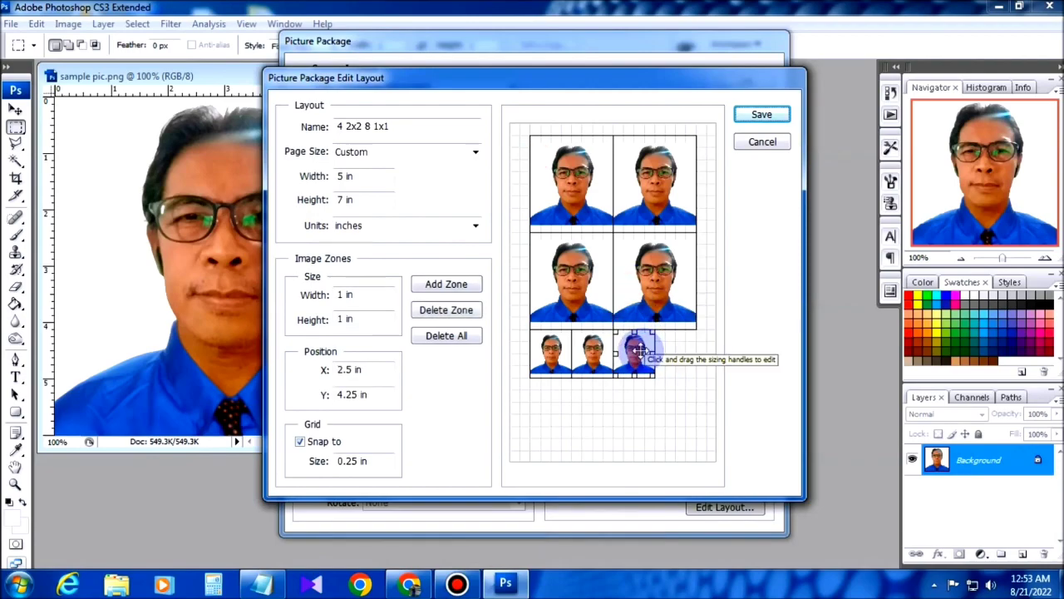
right_click(642, 350)
left_click(676, 362)
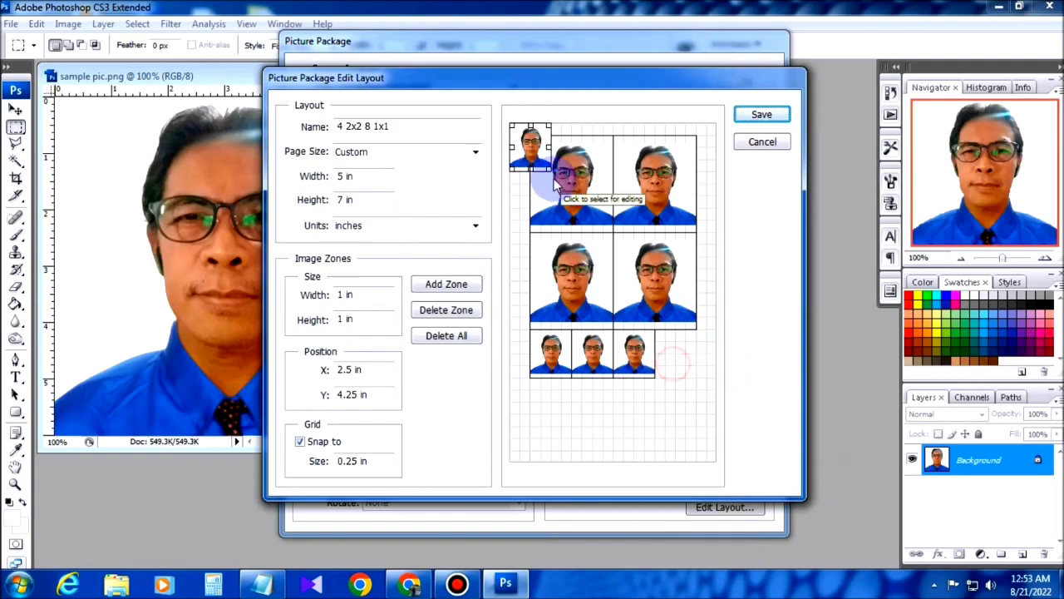
left_click_drag(536, 152, 678, 359)
- Duplicate the 1 x 1 in zone four times to form a second row at Y 5.25 in, at X 0.5, 1.5, 2.5 and 3.5 in
right_click(678, 359)
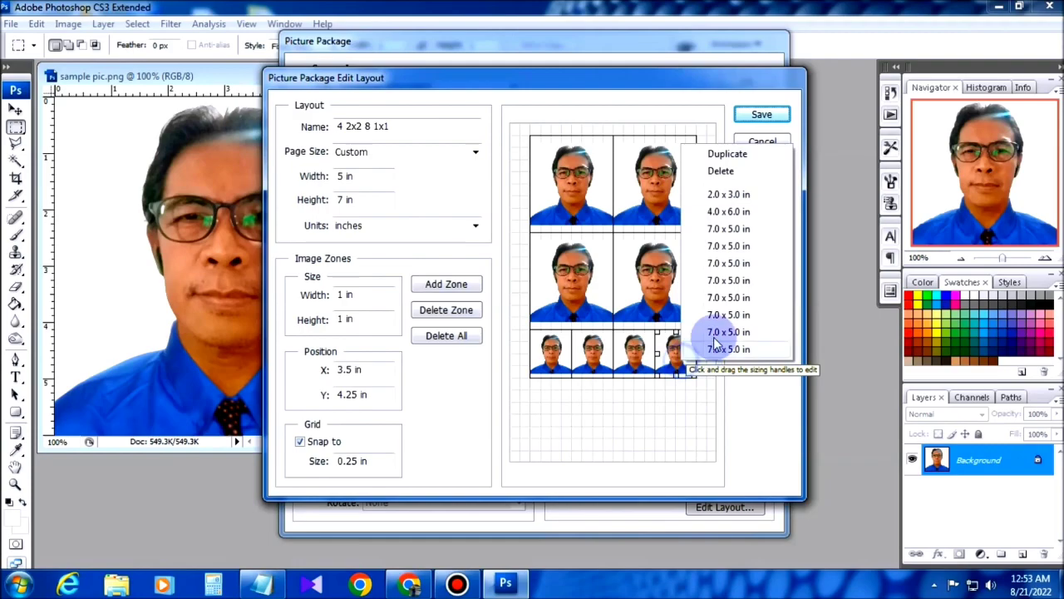
left_click(716, 155)
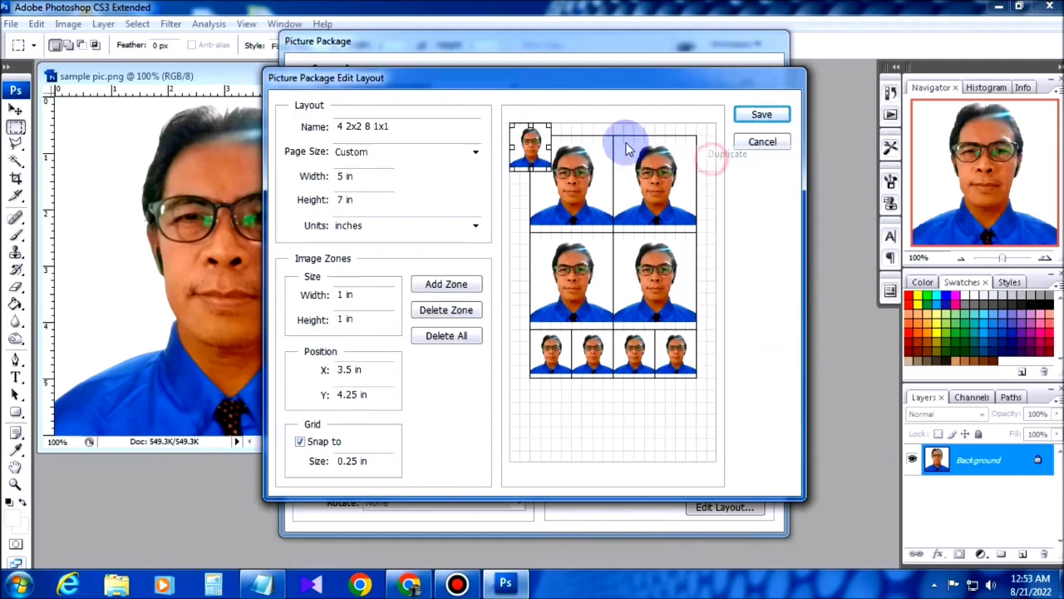
left_click_drag(535, 142, 558, 403)
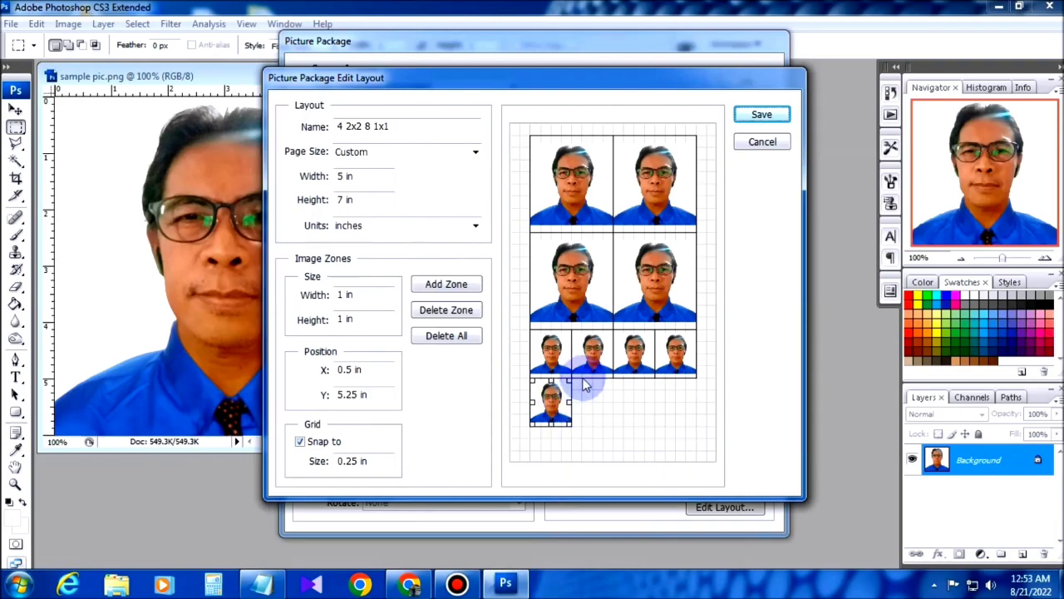
right_click(556, 390)
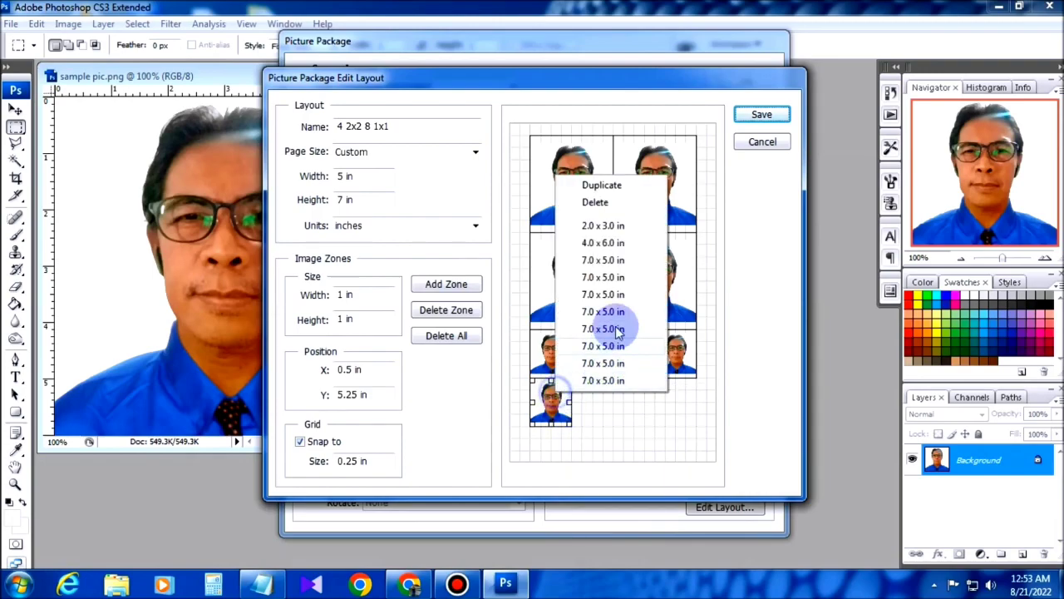
left_click(603, 186)
left_click_drag(532, 147, 595, 403)
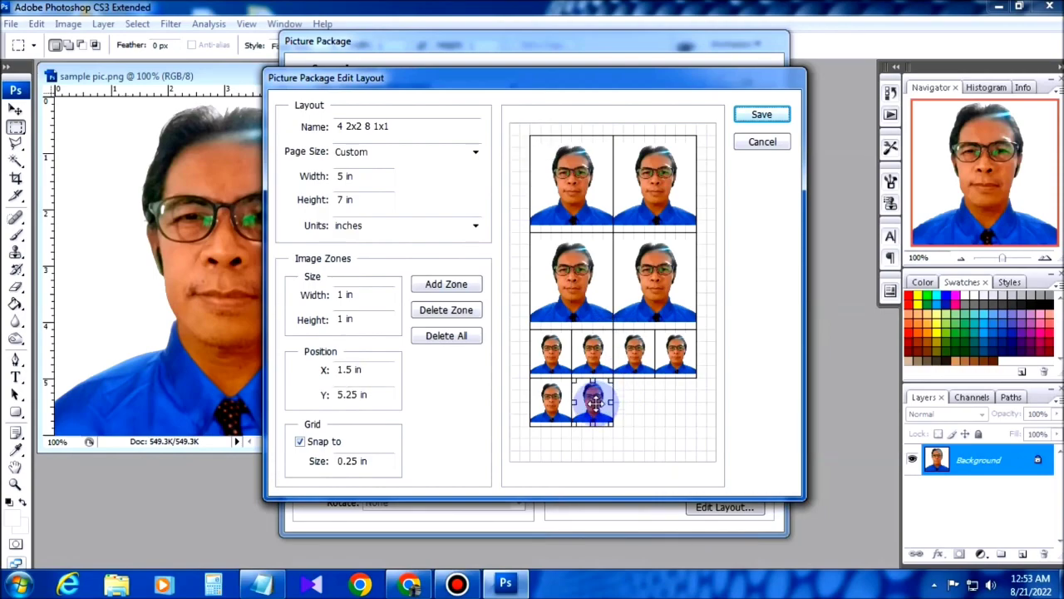
right_click(597, 405)
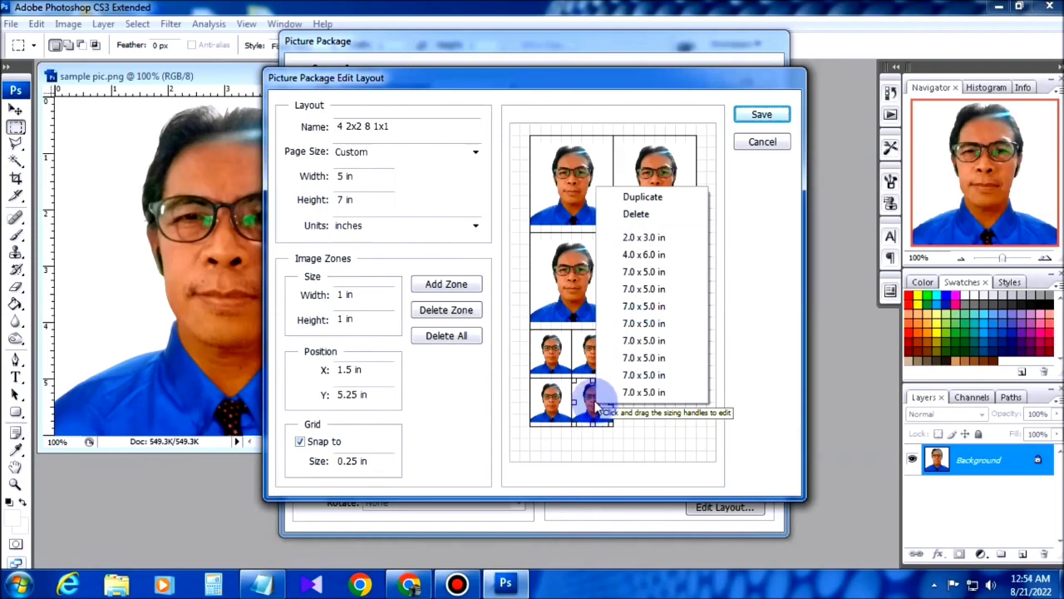
left_click(647, 203)
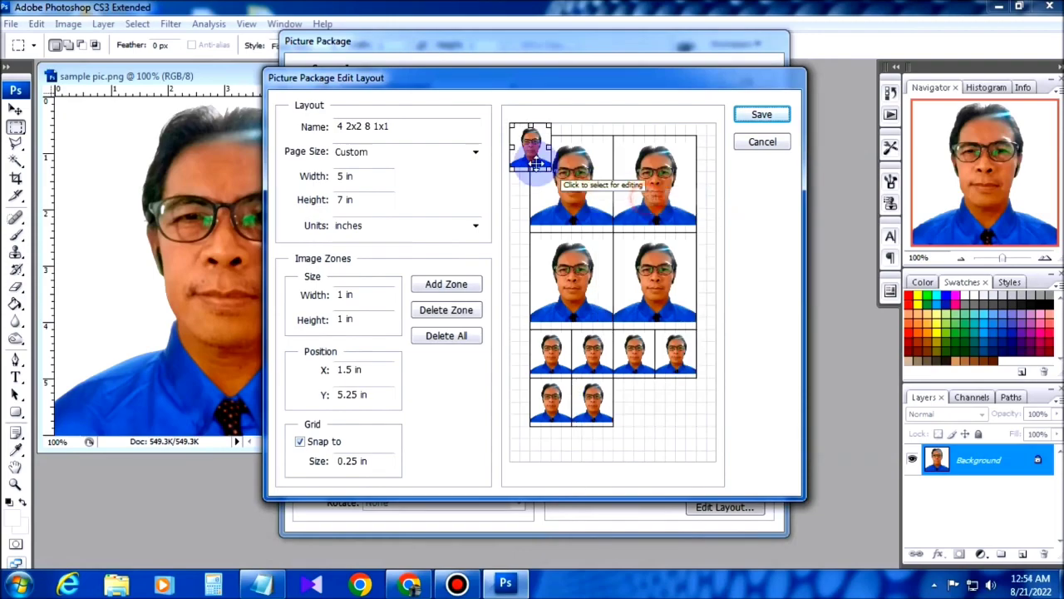
left_click_drag(528, 143, 641, 399)
right_click(641, 399)
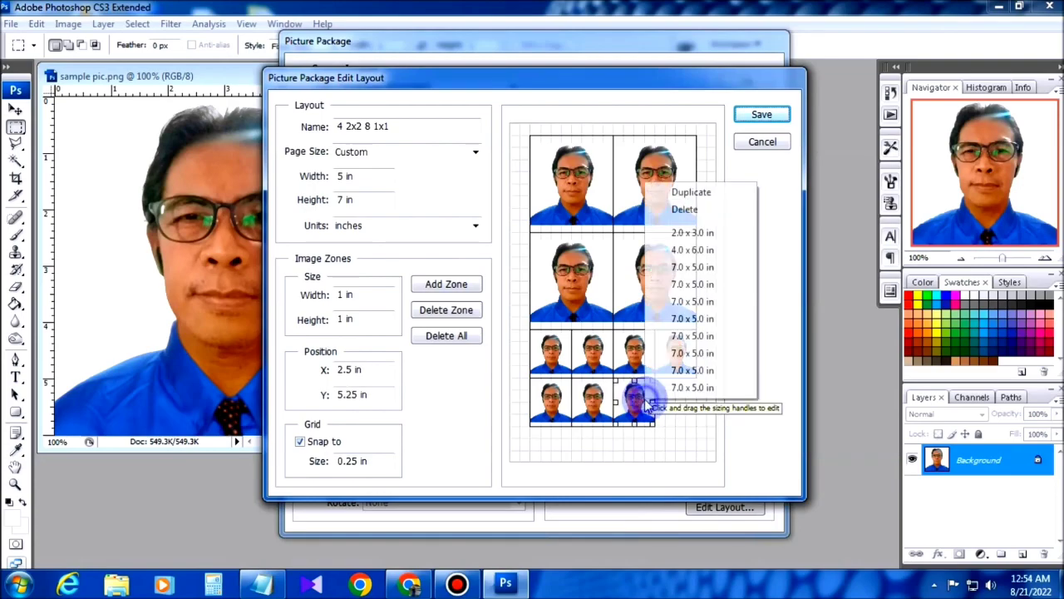
left_click(687, 198)
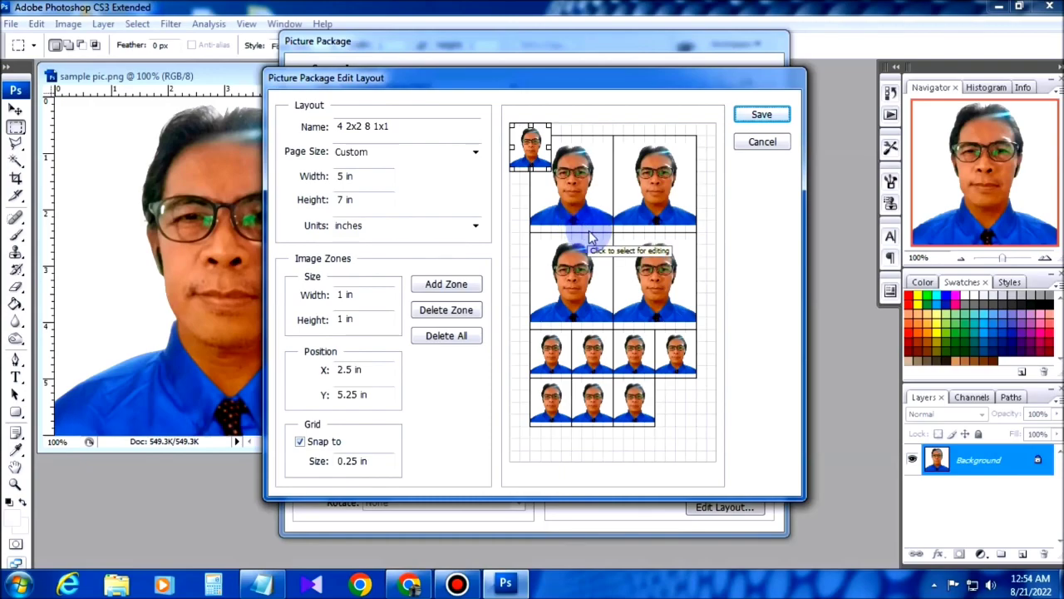
left_click_drag(541, 148, 678, 400)
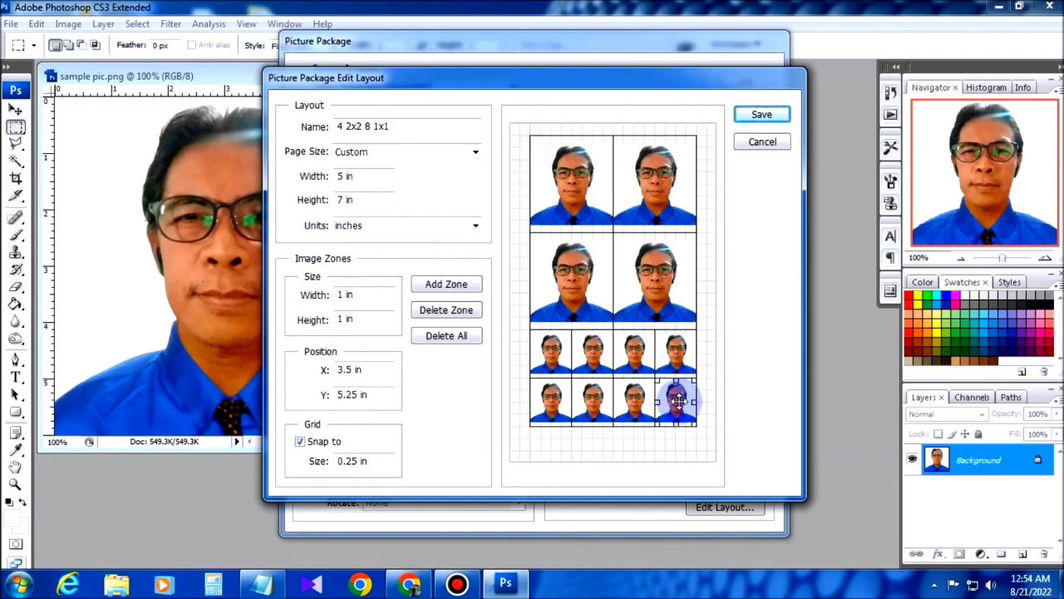
- Save the layout over the existing 4 2x2 8 1x1 layout and generate the picture package, placing its window beside the source portrait
left_click(779, 115)
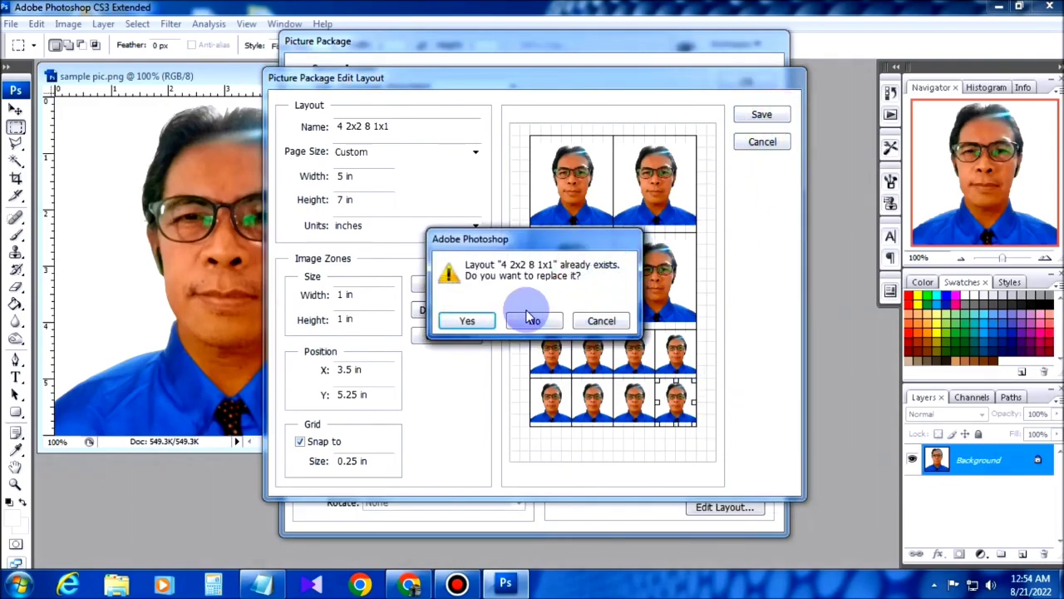
left_click(471, 321)
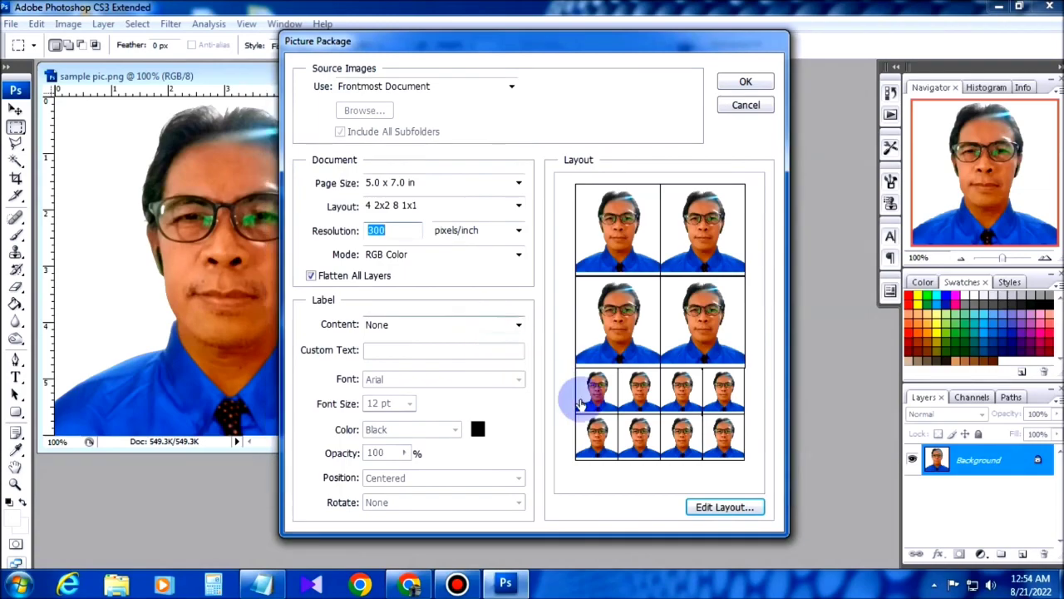
left_click(764, 81)
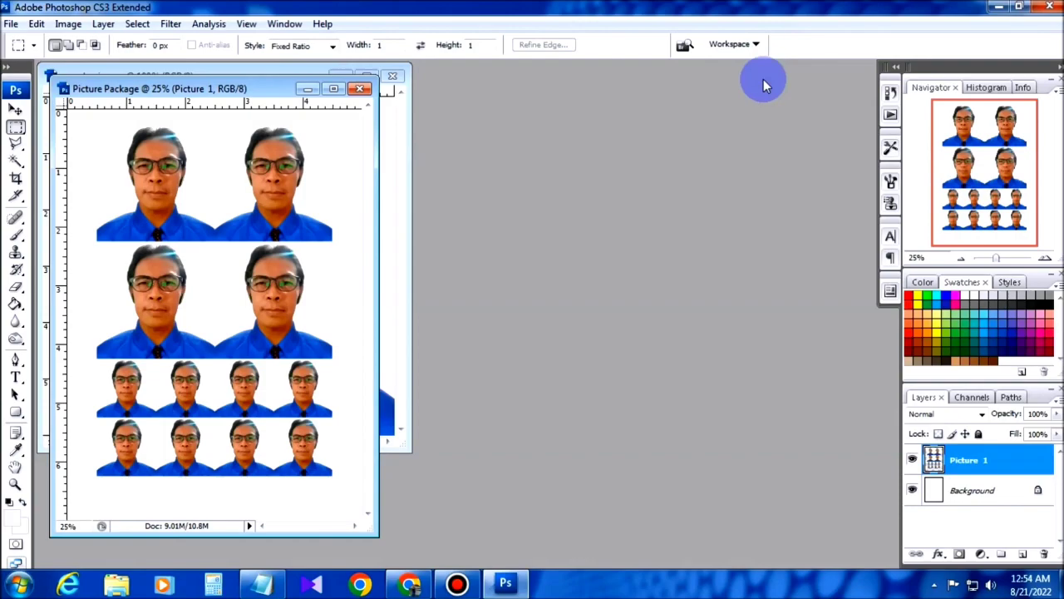
left_click_drag(267, 98, 654, 89)
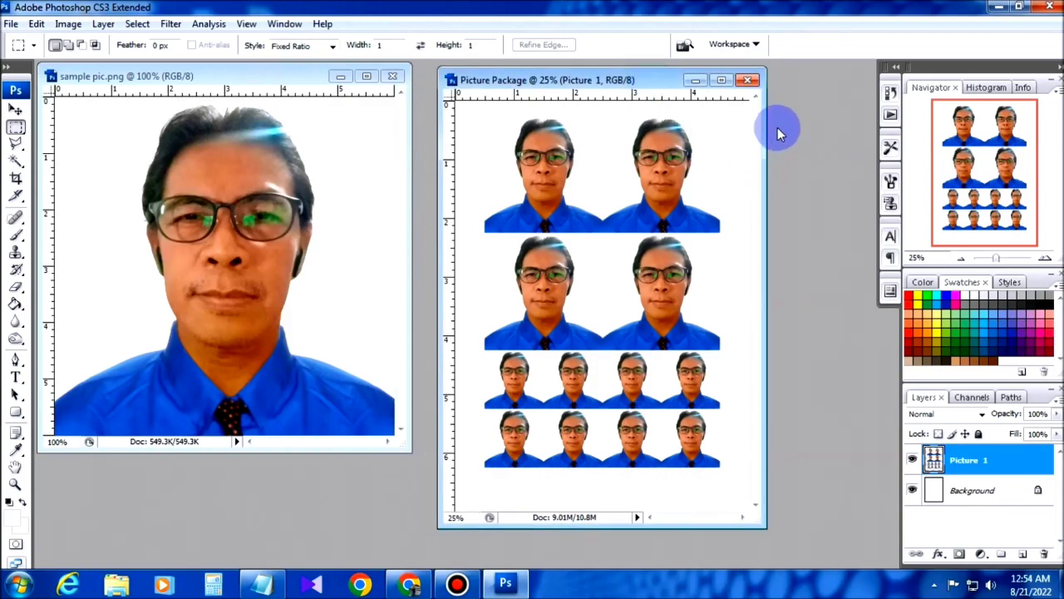